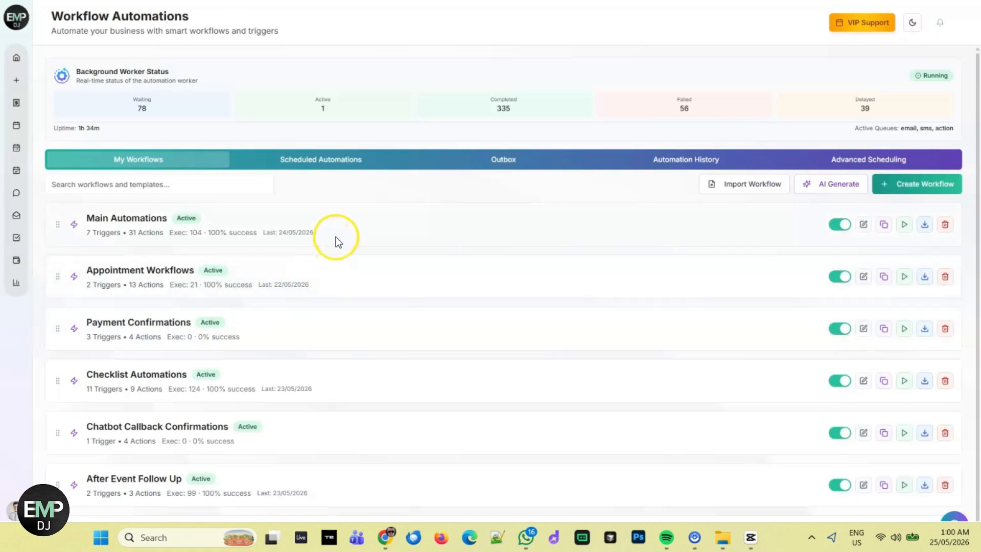
Step: Look through the scheduled automations, outbox and automation history, and return to the workflow list
left_click(365, 160)
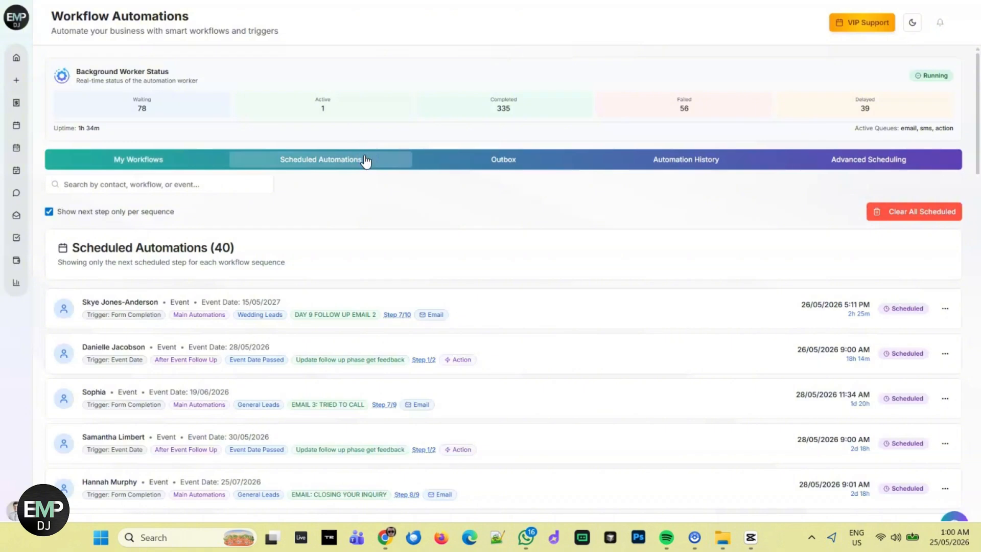
left_click(534, 169)
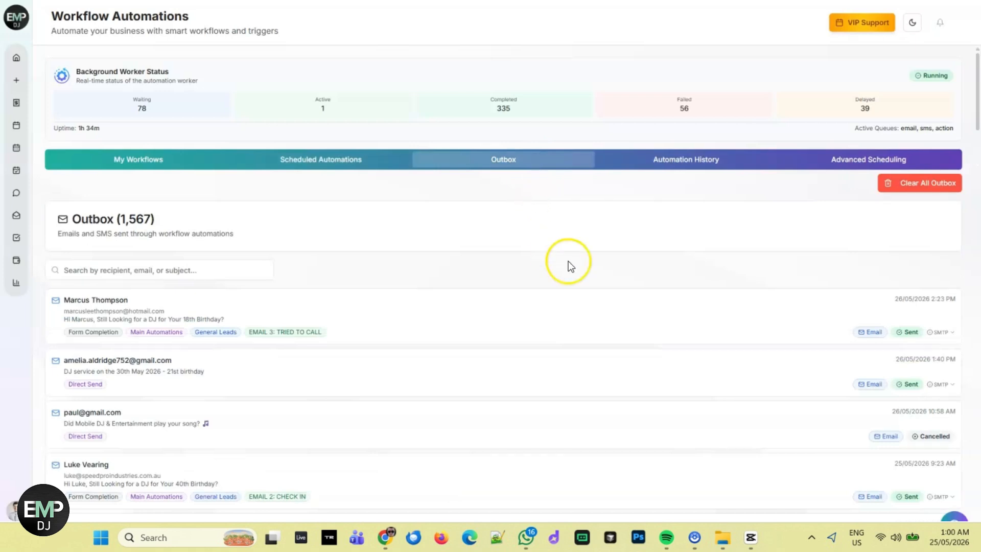
left_click(703, 164)
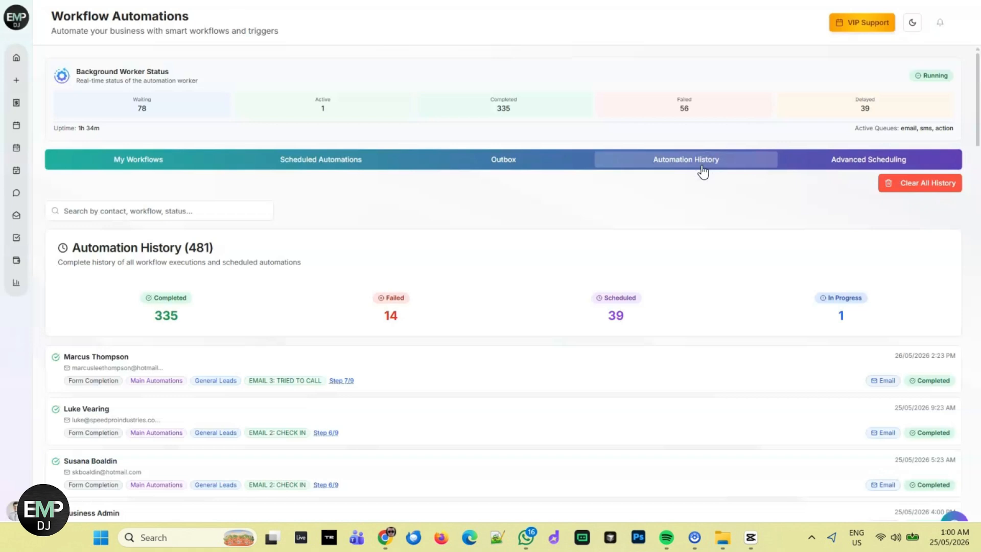
left_click(160, 165)
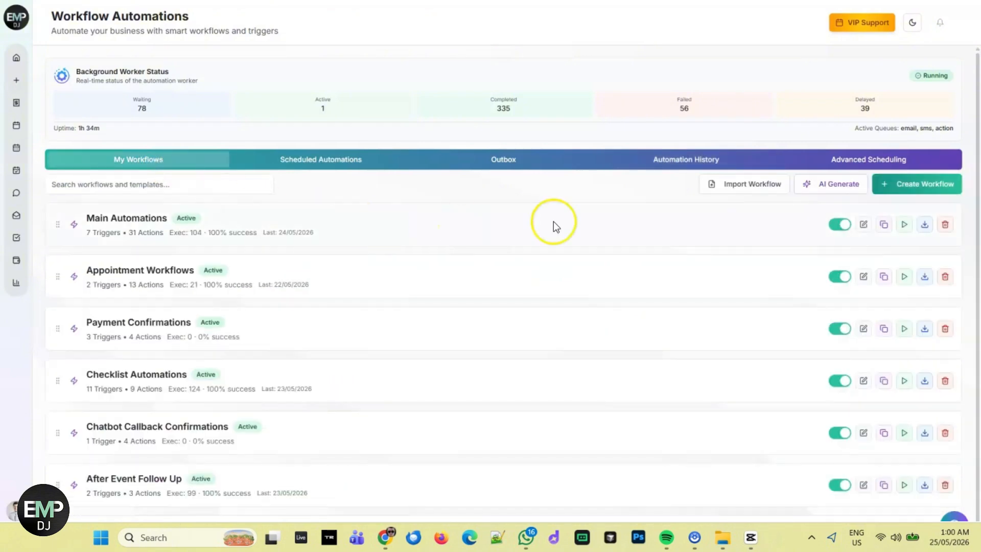
Step: Create a new workflow and set its trigger to Form Completed for the Enquiry Form
left_click(925, 184)
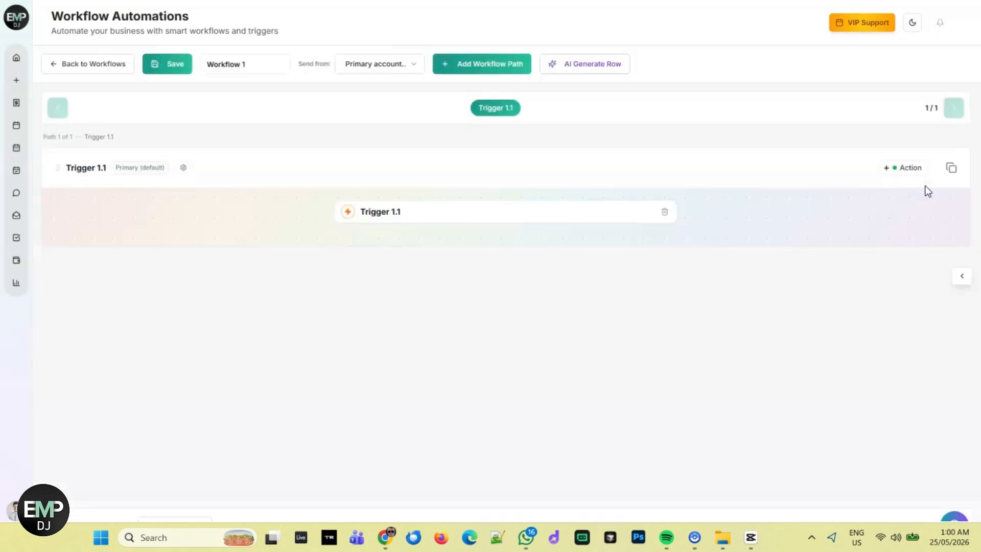
left_click(479, 214)
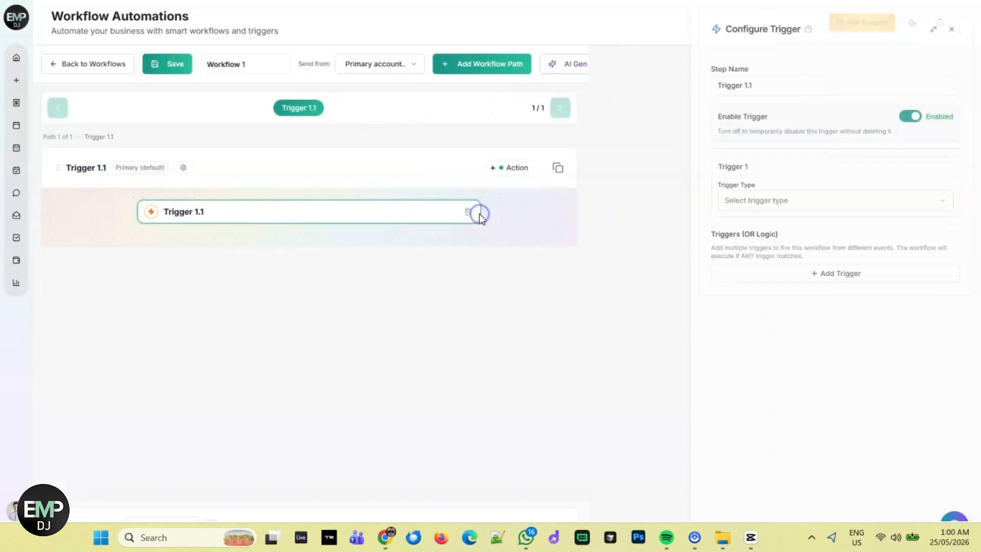
left_click(714, 199)
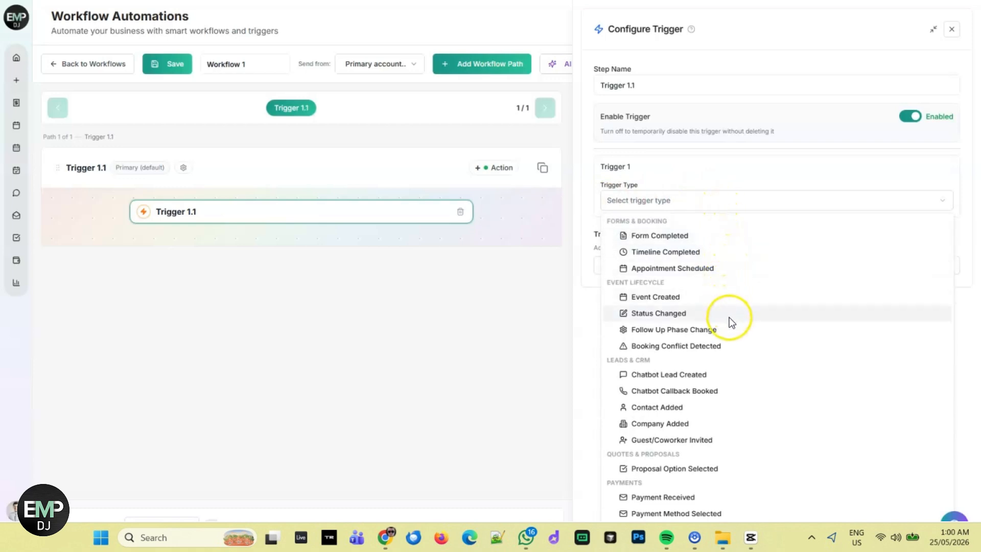
scroll(722, 447, "down", 1)
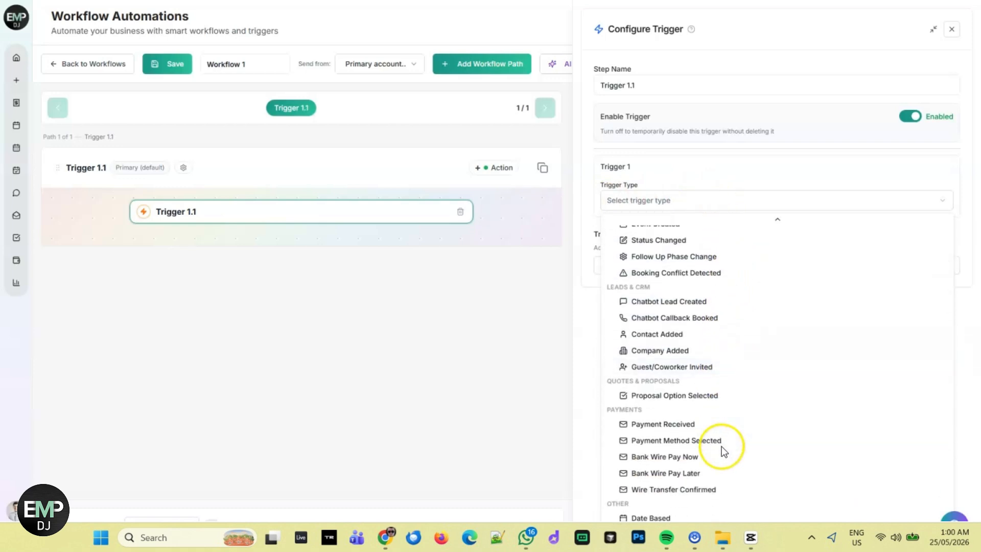
scroll(720, 444, "up", 2)
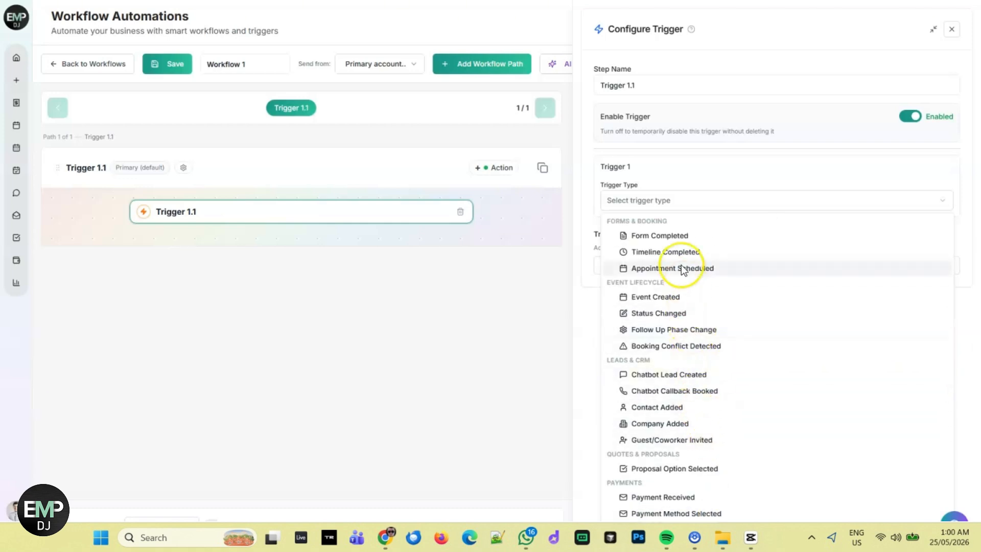
left_click(680, 236)
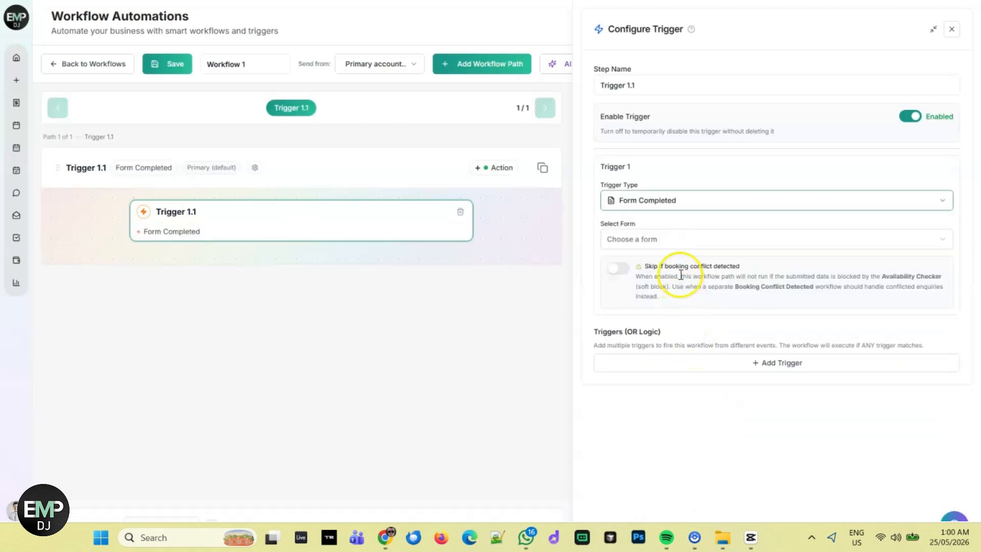
left_click(680, 238)
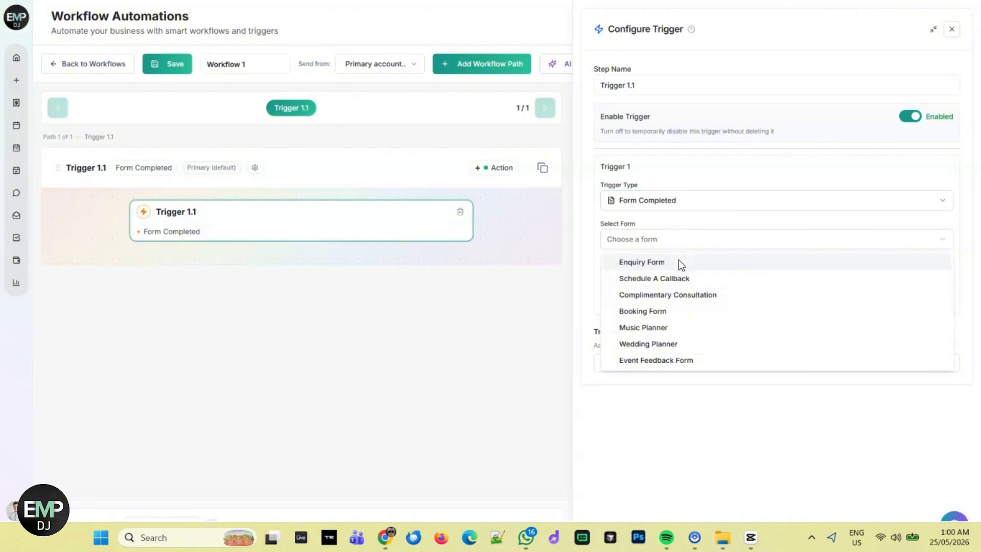
left_click(679, 261)
Step: Rename the trigger step as "Inquiry Form Completed"
left_click_drag(640, 87, 583, 89)
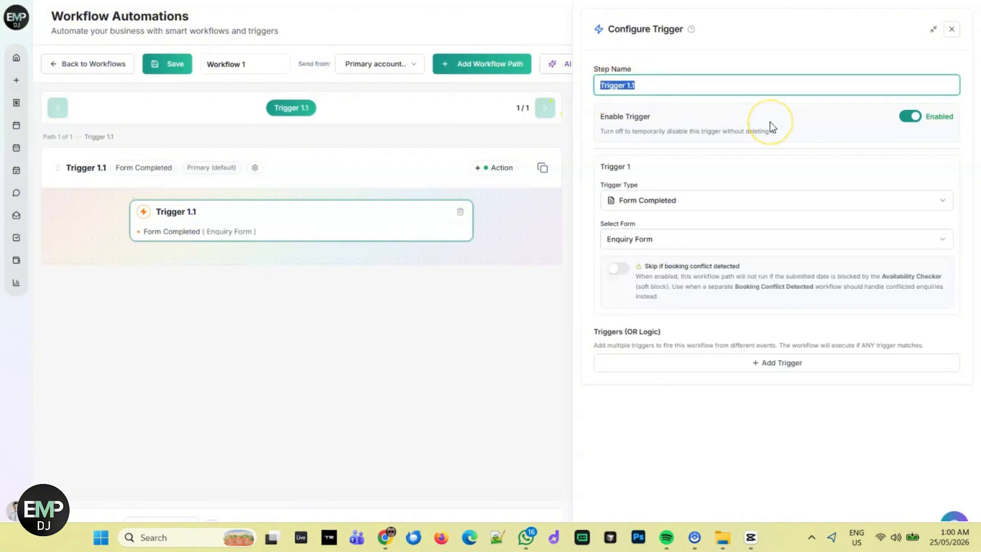
type("Inquiry Form C")
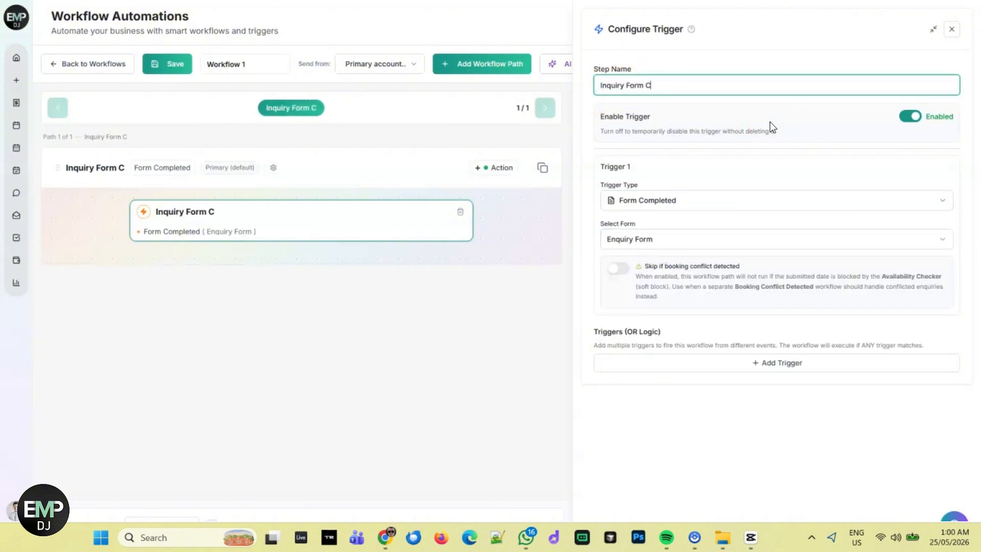
type("ompleted")
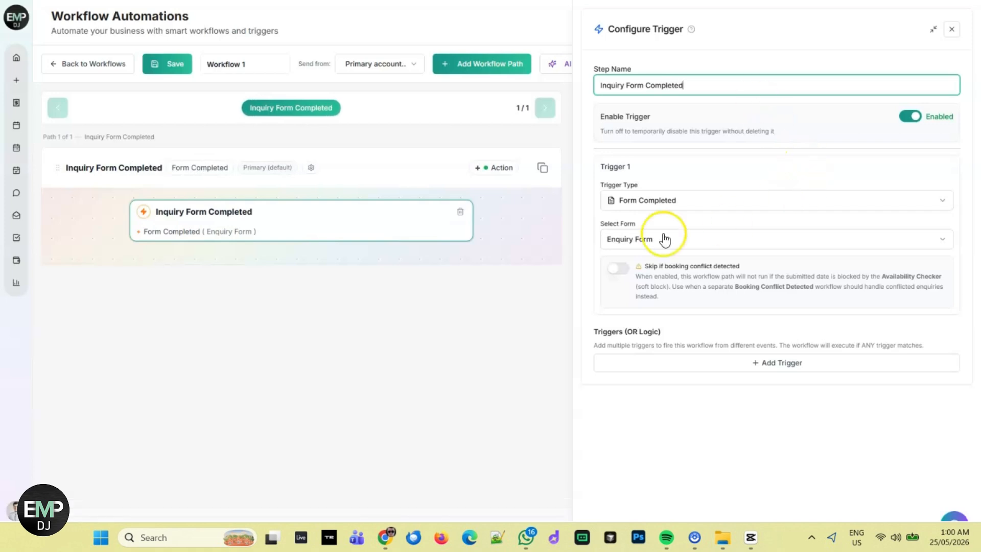
left_click(375, 224)
Step: Add an action below the trigger and set its action type to Send Email
left_click(493, 168)
left_click(471, 278)
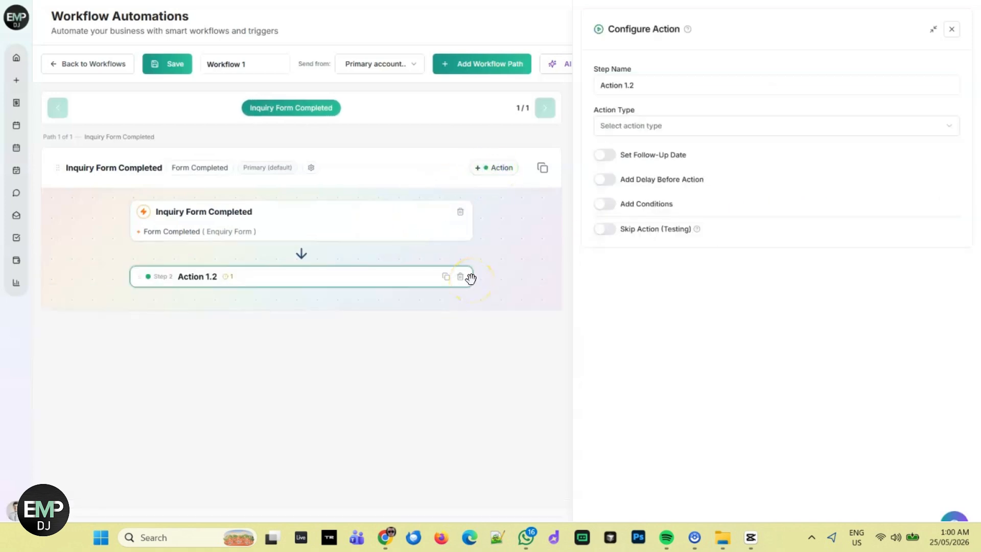
left_click(646, 126)
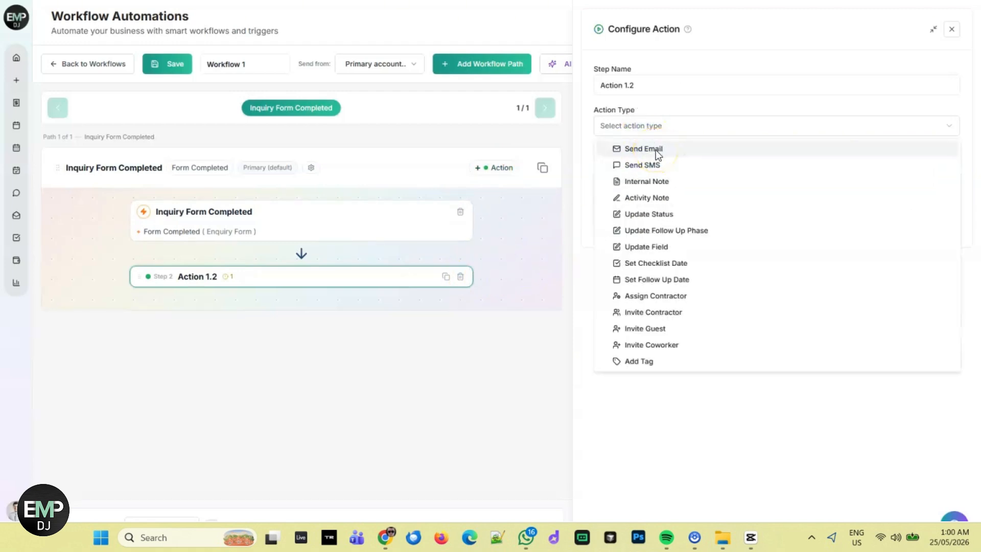
left_click(656, 149)
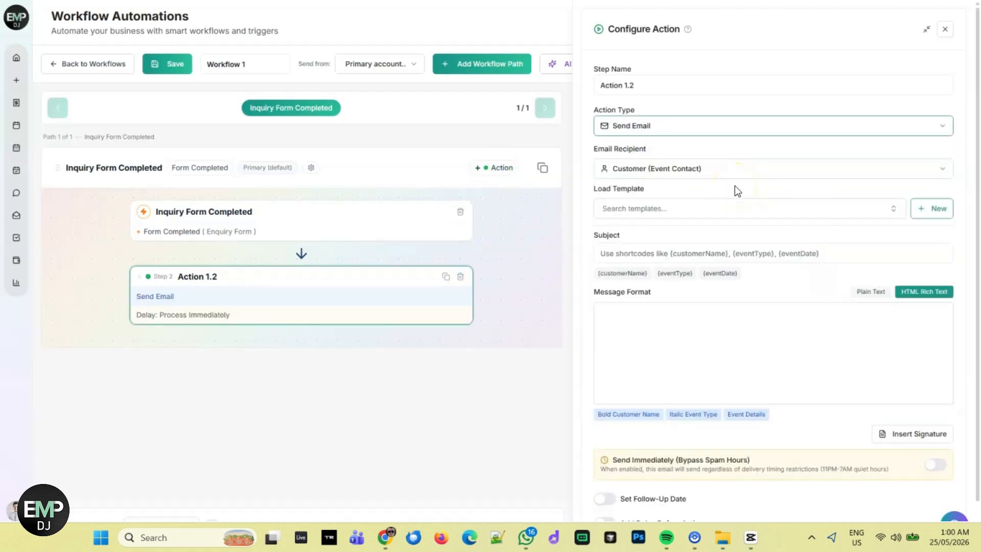
Step: Start a new email template named "Inquiry Response Email" with the subject "Thanks for your inquiry"
left_click(940, 210)
left_click(338, 97)
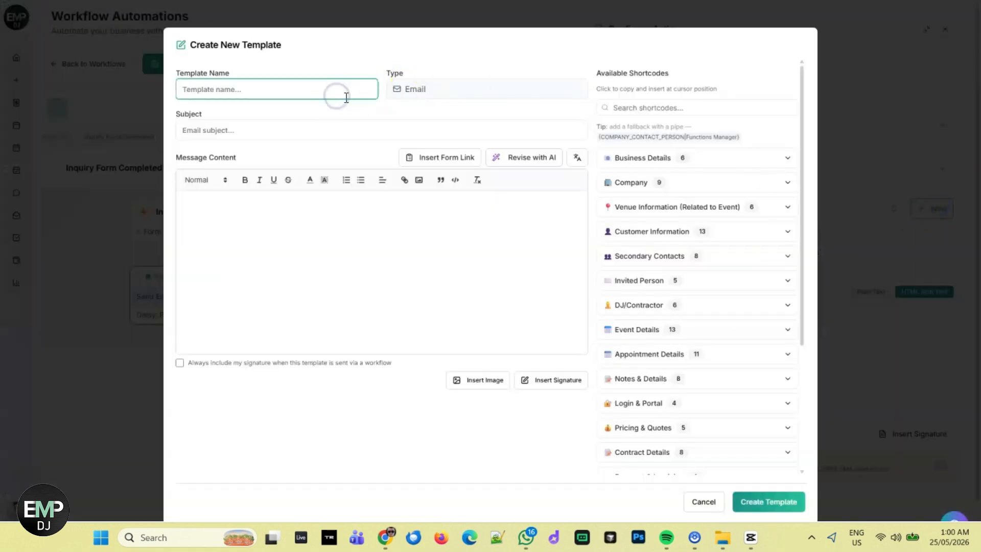
type("Inquiry Response Email")
key("Tab")
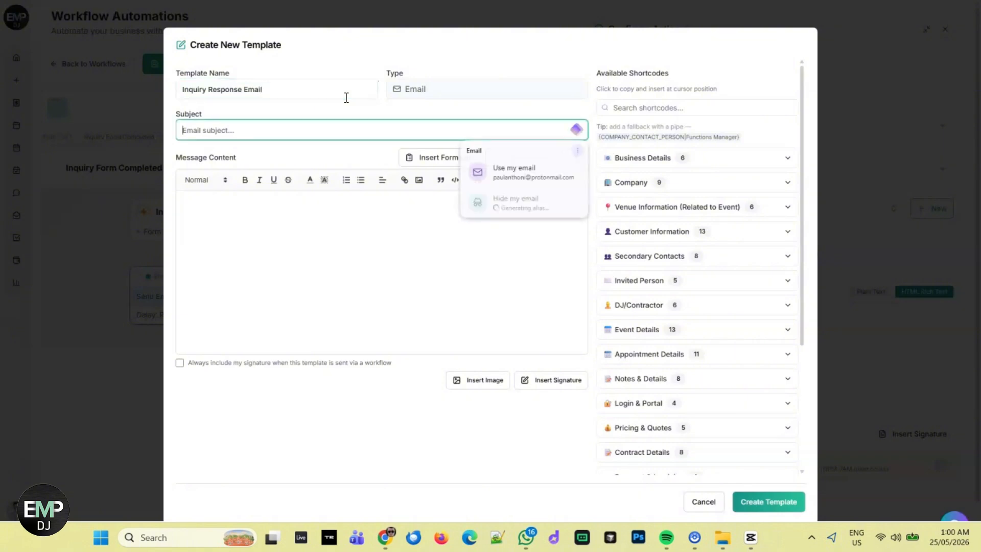
type("Thanks for your inquiry")
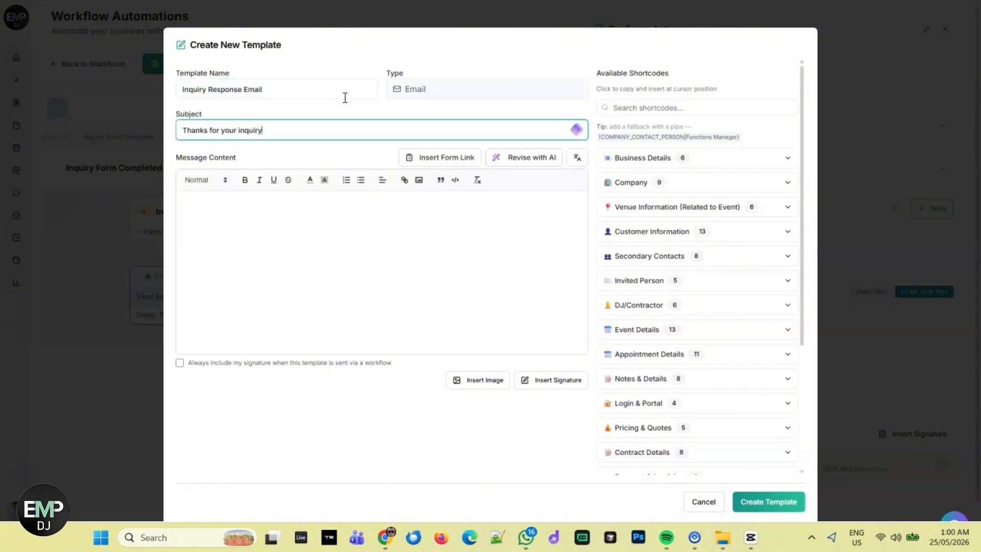
key("Tab")
Step: Write the greeting "Hi {CUSTOMER_FULLNAME}," in the message body, using the customer full name shortcode
left_click(323, 211)
type("Hi")
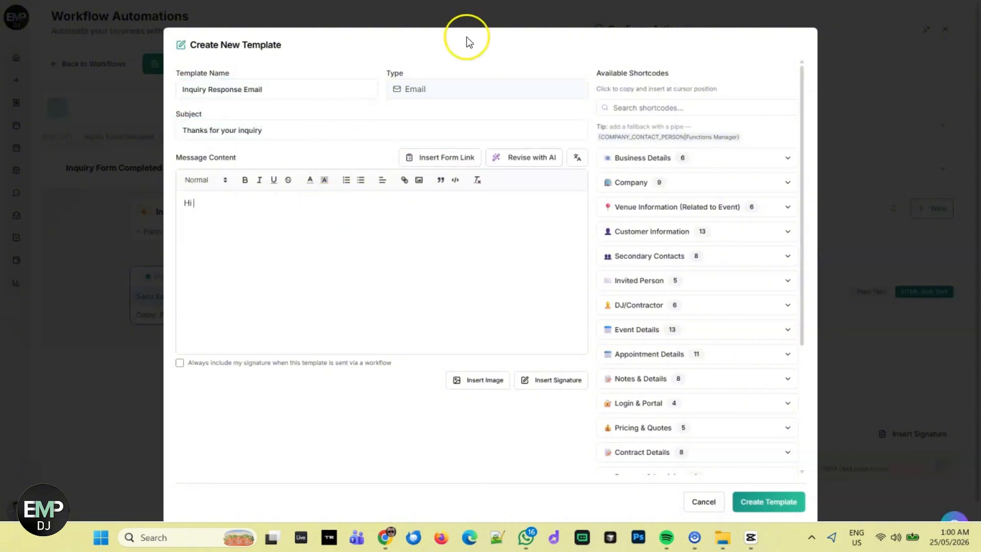
left_click(710, 106)
left_click(754, 231)
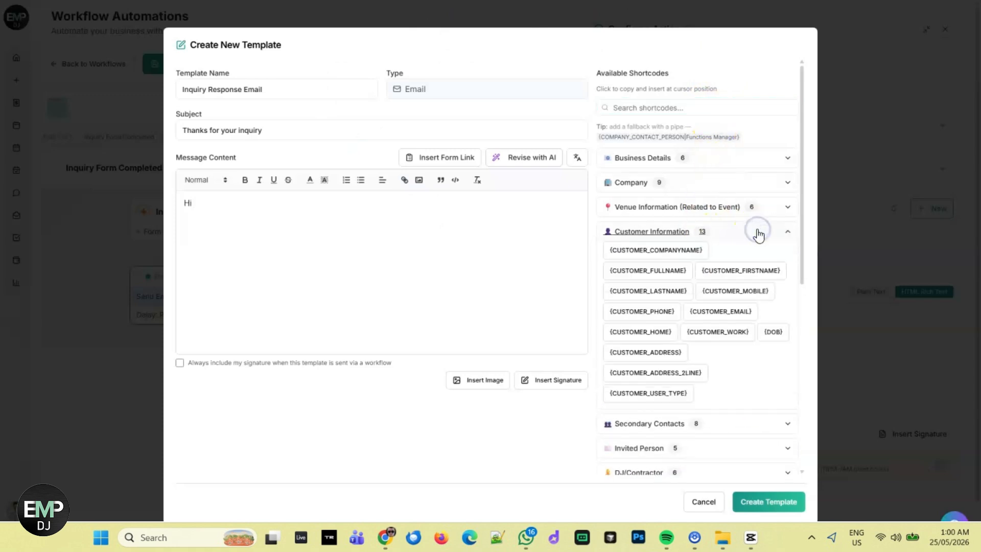
left_click(664, 273)
left_click(254, 203)
key("ctrl+v")
type(",")
Step: Add the paragraph "Thanks for your inquiry with {ADMIN_BUSINESSNAME}." below the greeting, using the business name shortcode
key("Return")
key("Return")
type("Thanks for your inquiry with")
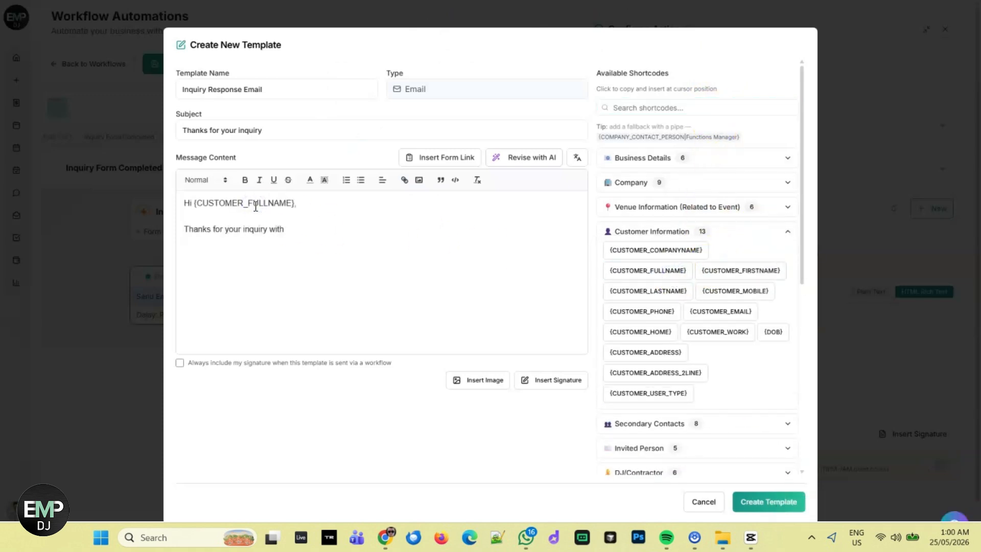
left_click(712, 161)
left_click(648, 177)
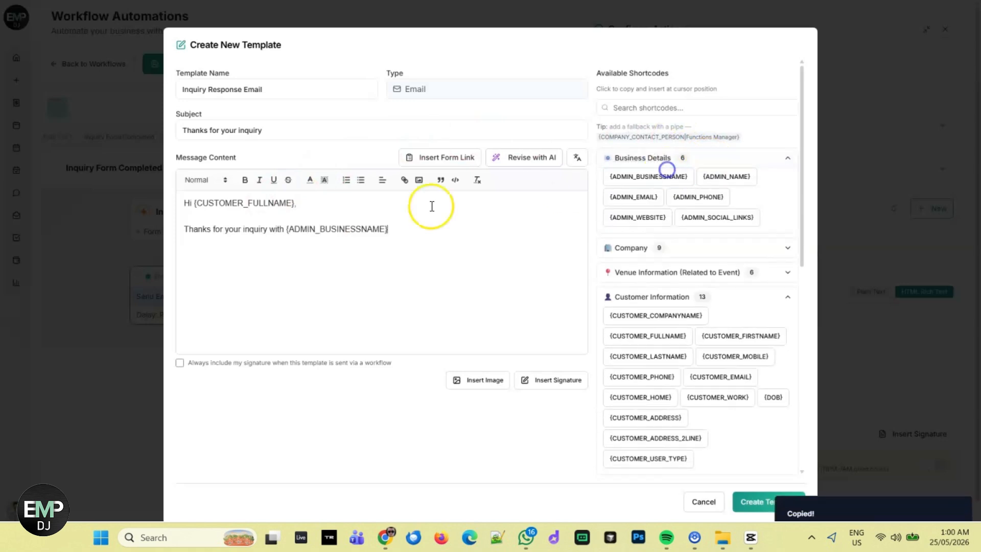
type(".")
Step: Add a paragraph reading "For us to provide a DJ it will be {TOTAL_AMOUNT}", using the total amount shortcode
key("Return")
key("Return")
type("For us to provide a DJ it will be")
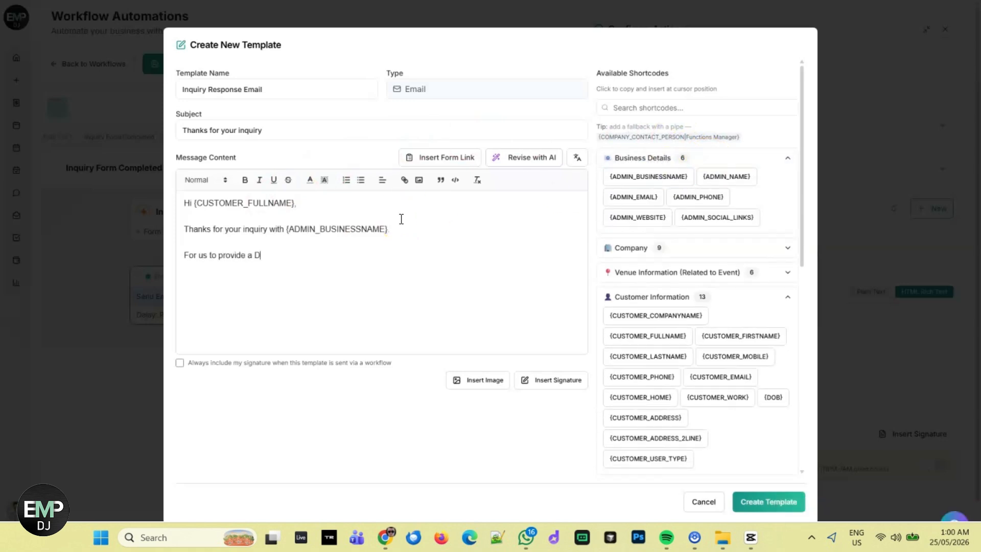
left_click(654, 112)
type("quote")
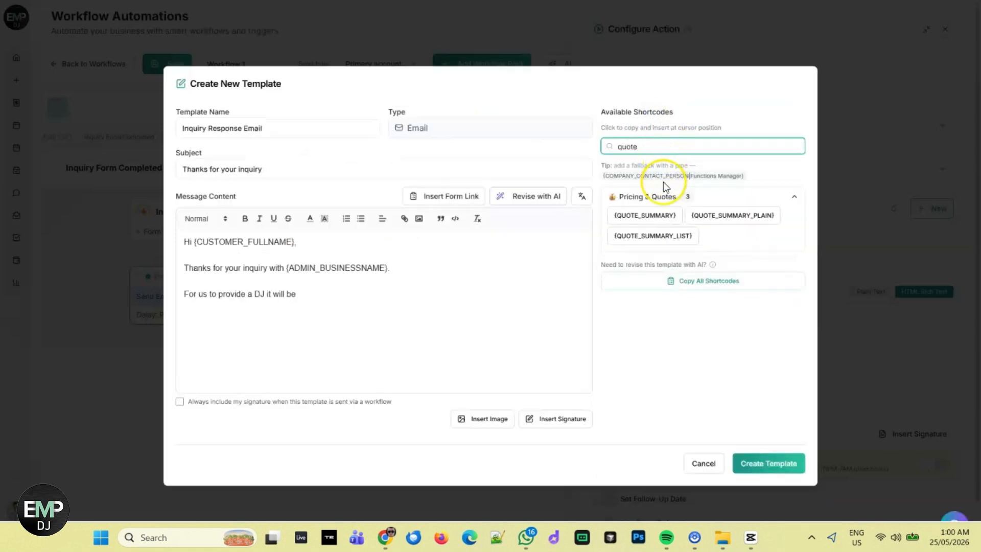
left_click_drag(646, 146, 574, 145)
type("amount")
left_click(624, 216)
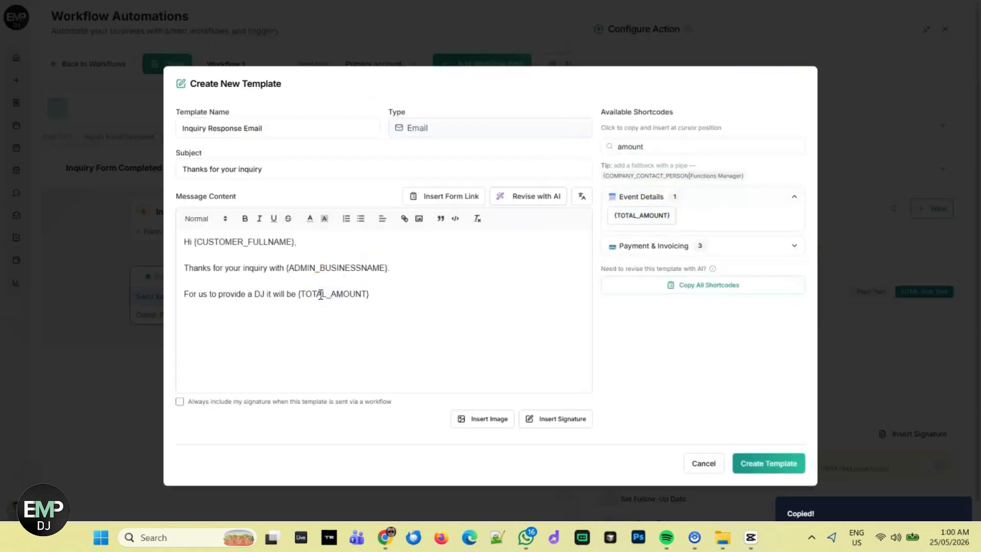
Step: Continue with ". If you would like to speak with someone schedule a call here." and insert the Schedule A Callback form link
type(". If you")
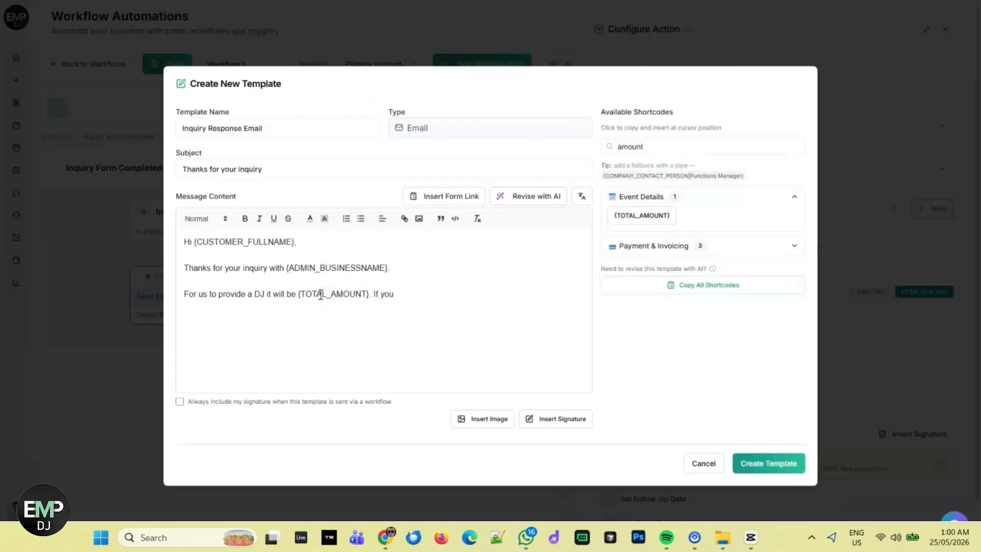
type(" would like to speak with someone schedule a call here")
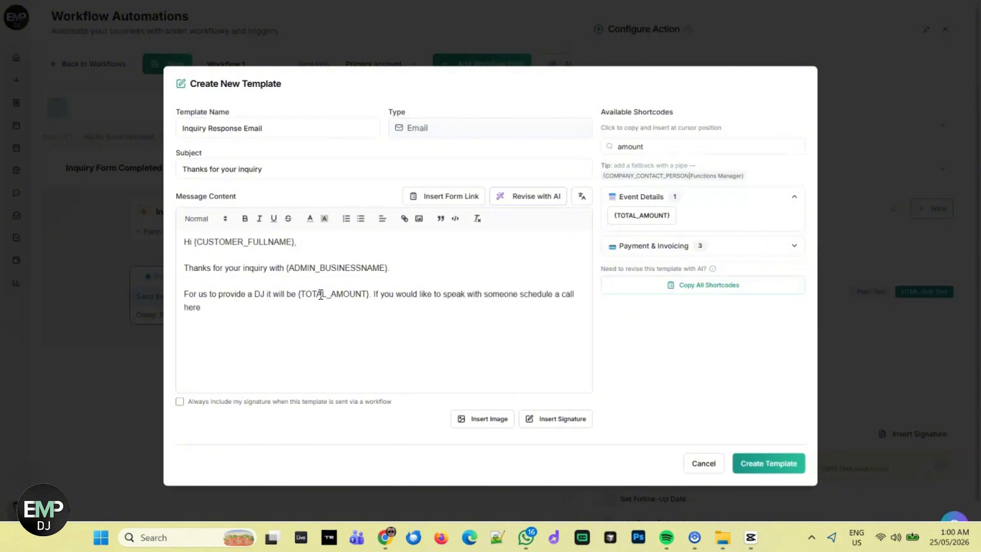
type(".")
left_click(468, 197)
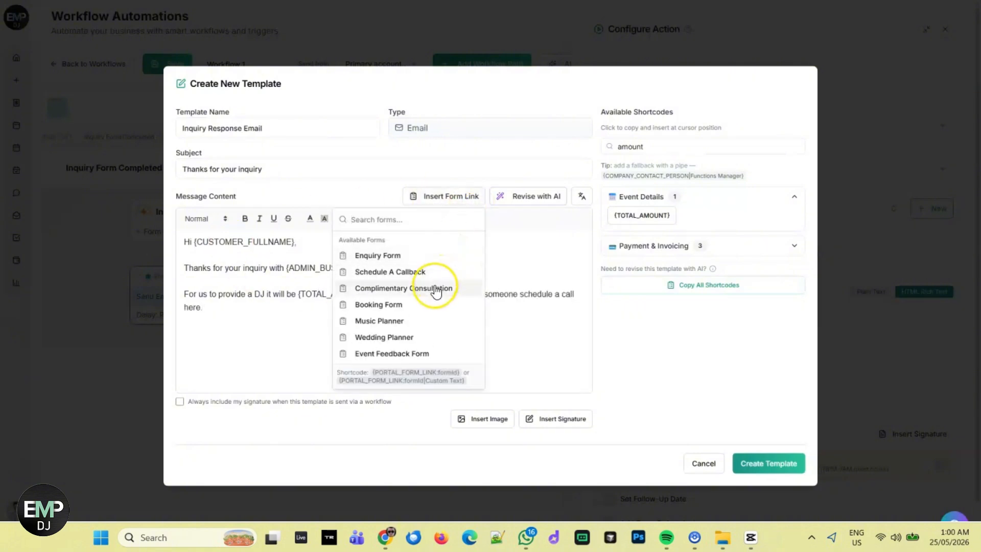
left_click(403, 272)
left_click(559, 358)
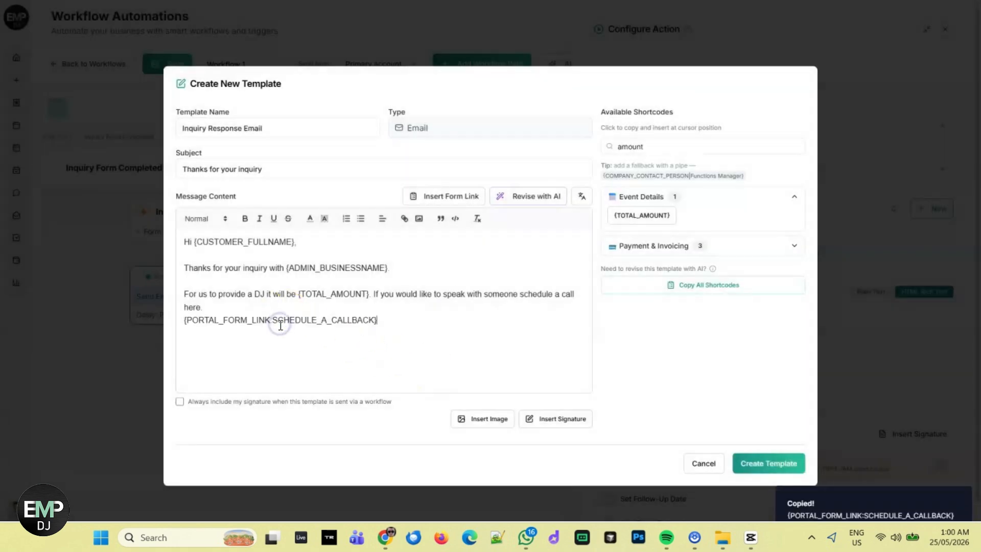
Step: Close the message with "We look forward to hearing from you soon," and "Regards," as separate paragraphs
type("We look forward to hearing from you soon,")
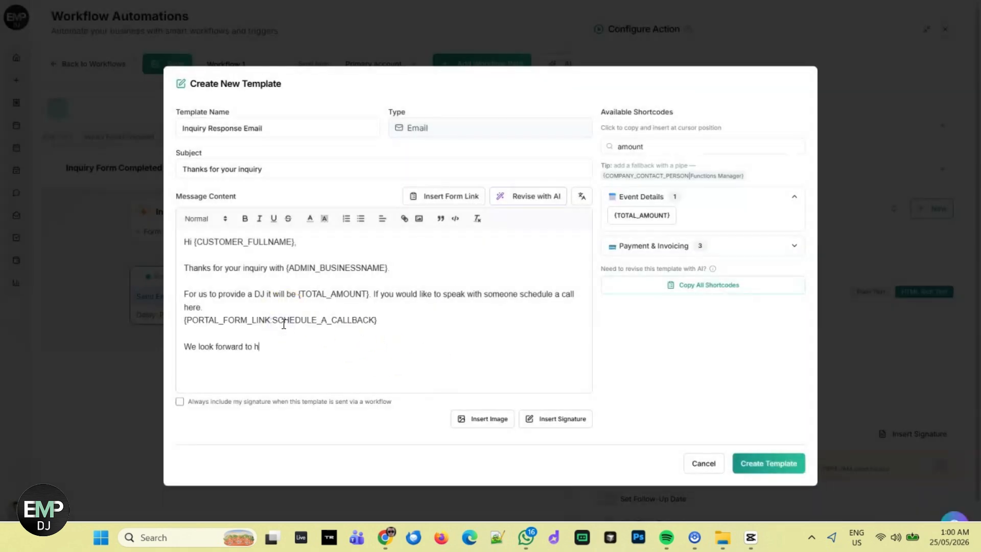
key("Return")
key("Return")
type("Regards,")
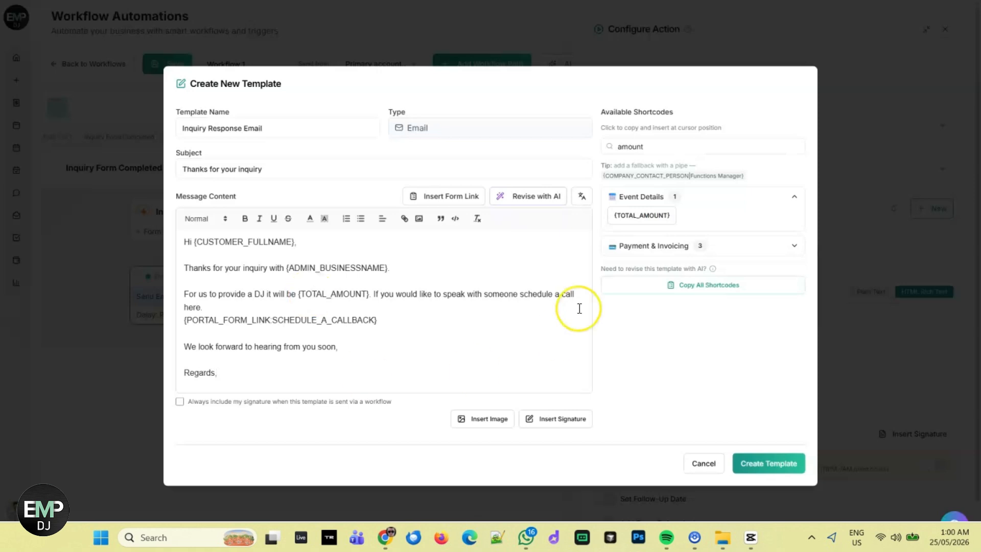
Step: Revise the email message with AI using the suggestion "Make it more friendly and warm"
left_click(533, 201)
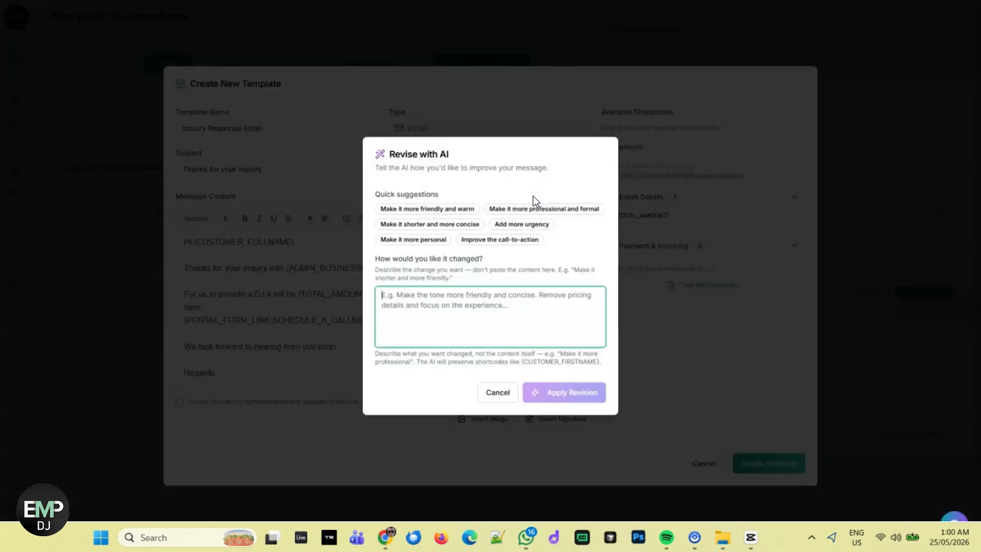
left_click(466, 210)
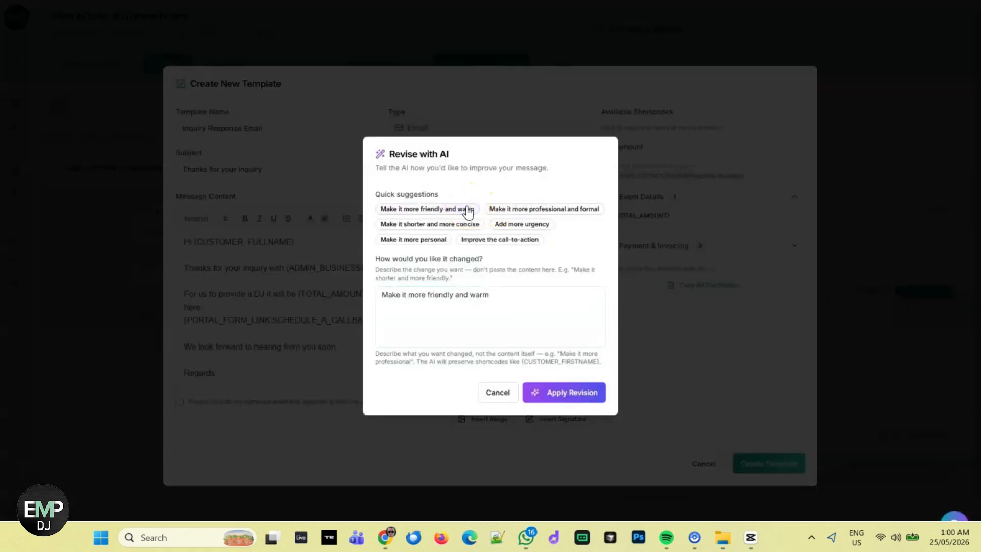
left_click(543, 394)
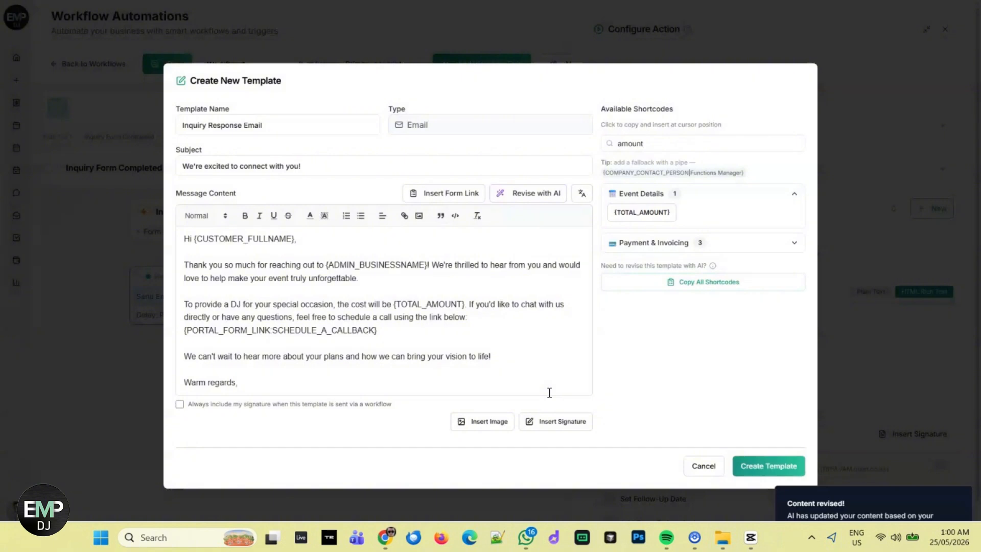
Step: Have AI add the photographer package, only $295 extra for 2 hours at any time period of the event, and create the template
left_click(546, 201)
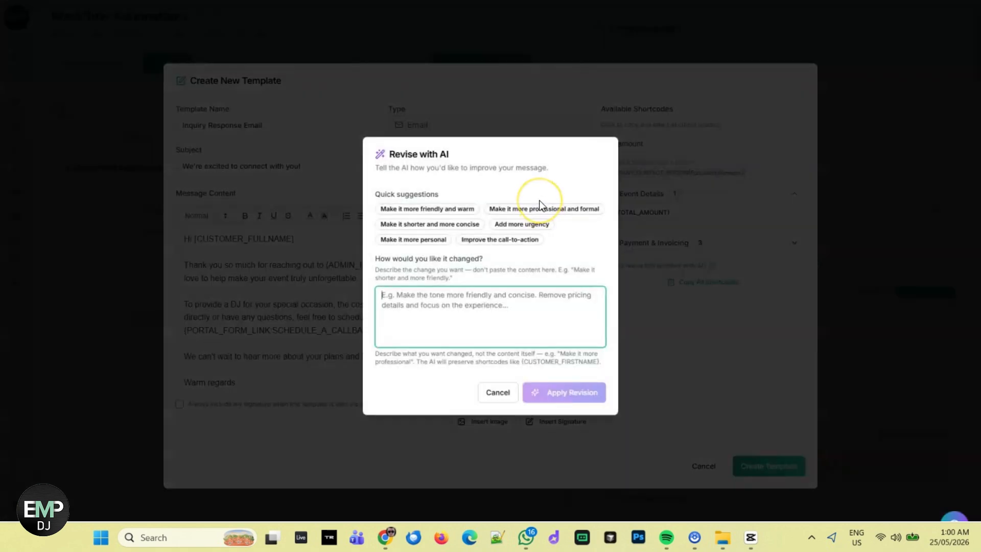
type("tell them about our photographer package which includes a photograph")
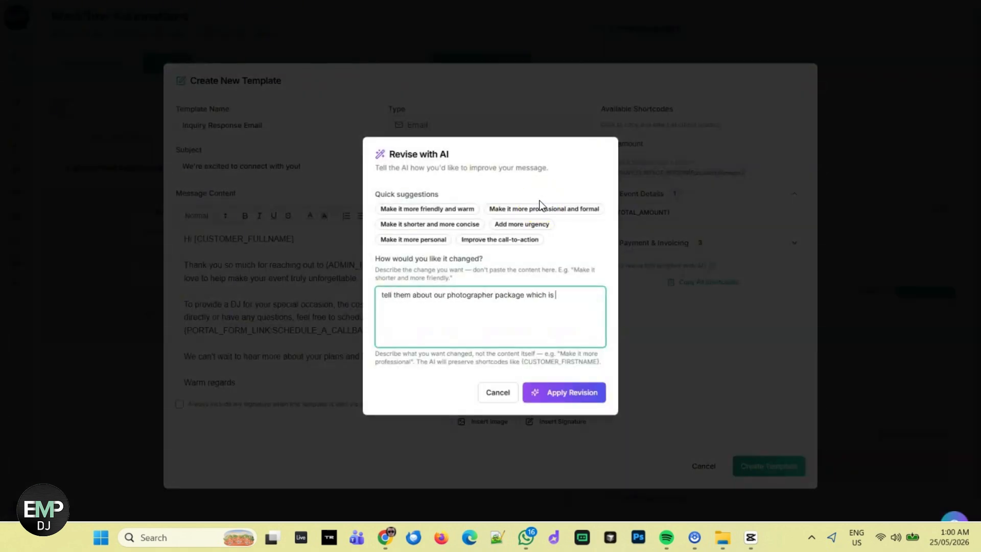
type("er for only $295 extra for 2 hours at any ")
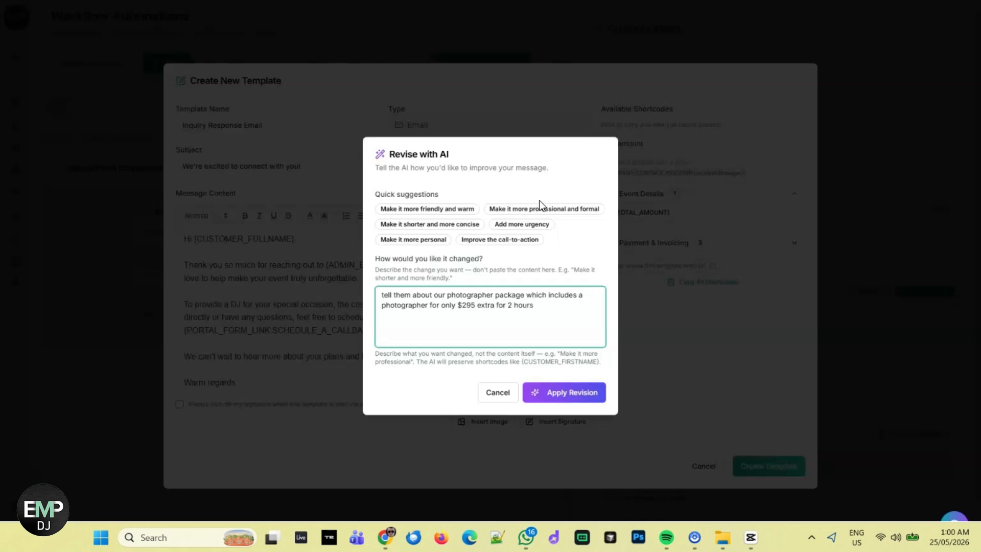
type("time period of the event.")
left_click(564, 390)
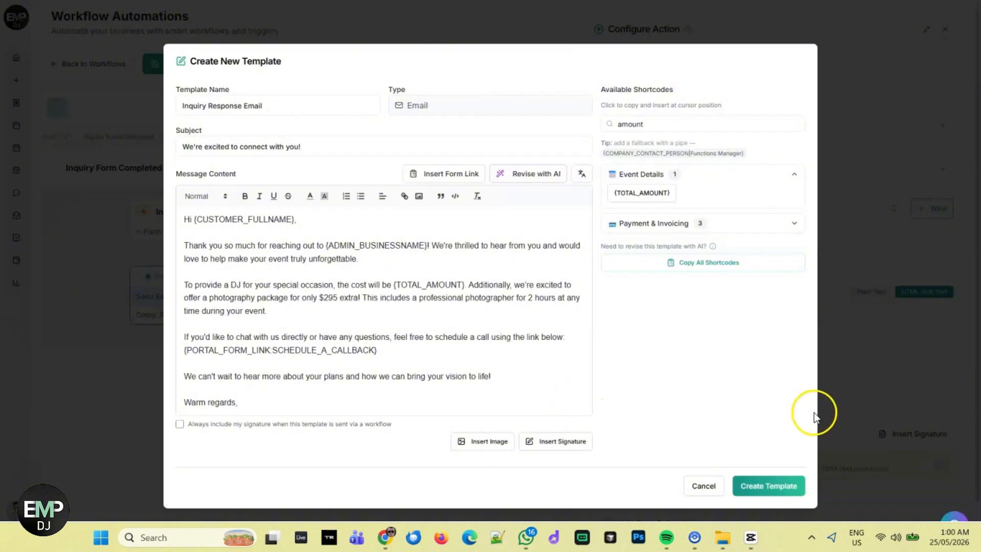
left_click(767, 486)
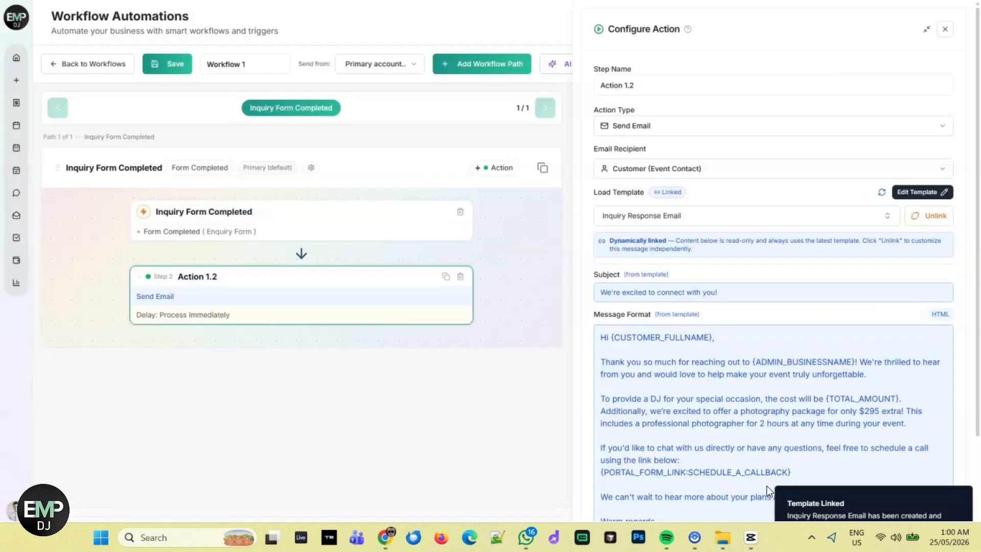
Step: Add another action to the Inquiry Form Completed path that sends an SMS to Business/Admin
left_click(499, 170)
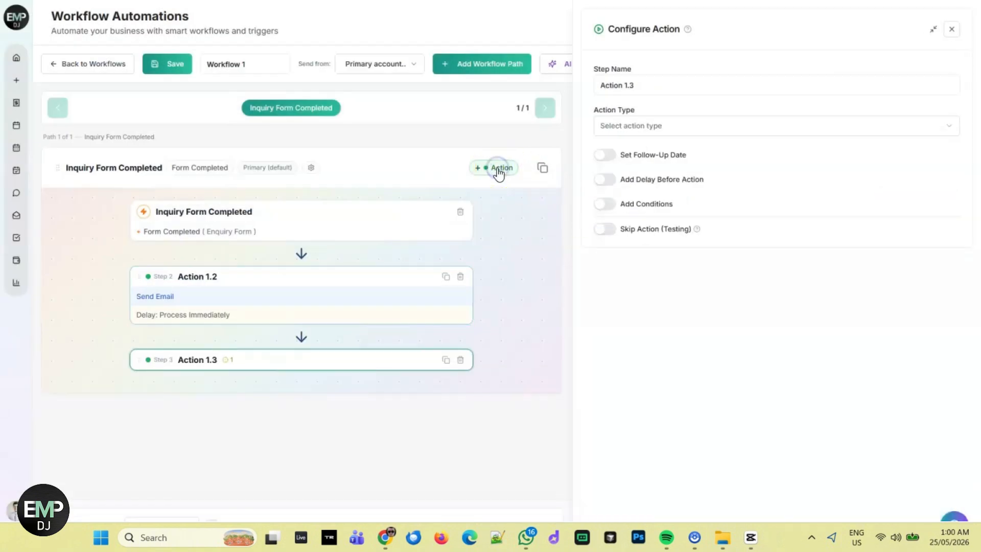
left_click(684, 126)
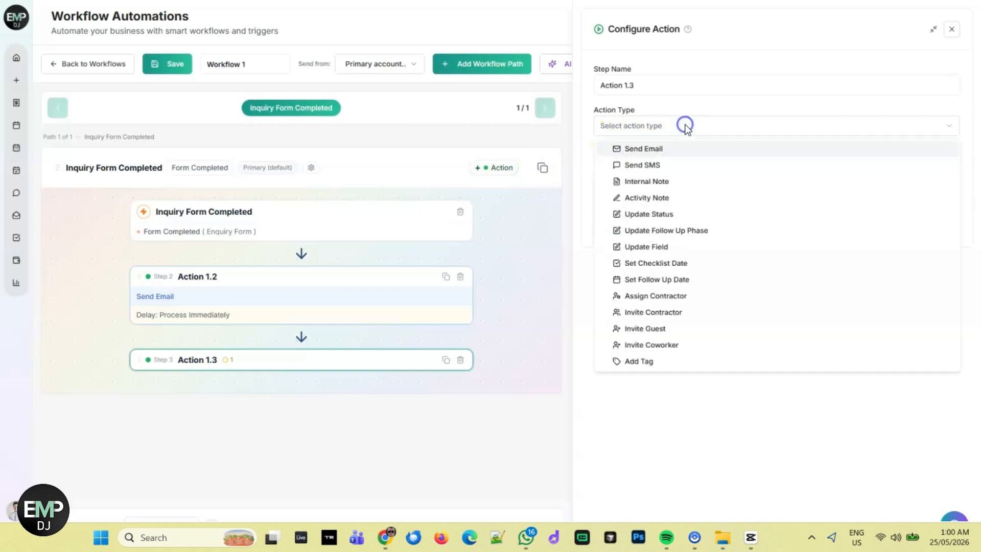
left_click(678, 165)
left_click(678, 169)
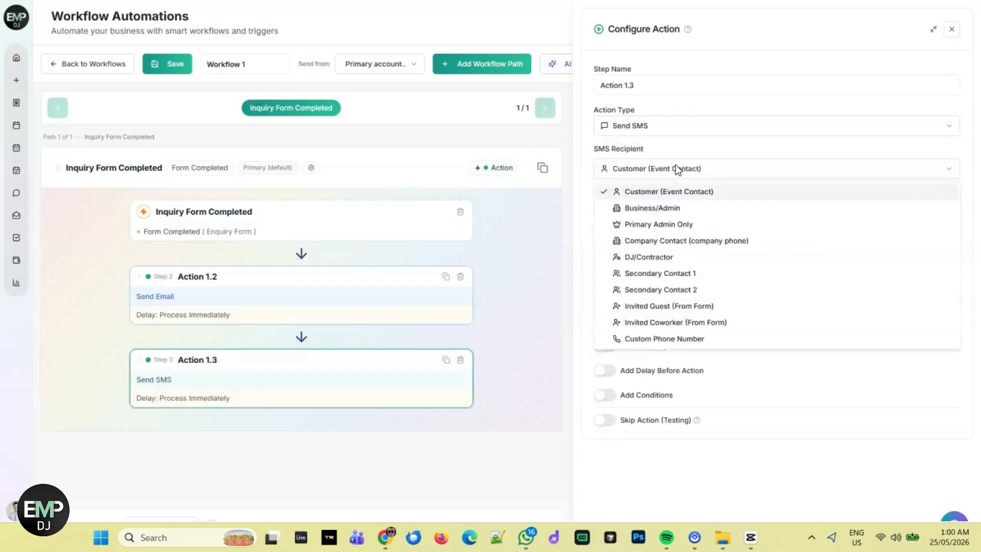
left_click(664, 207)
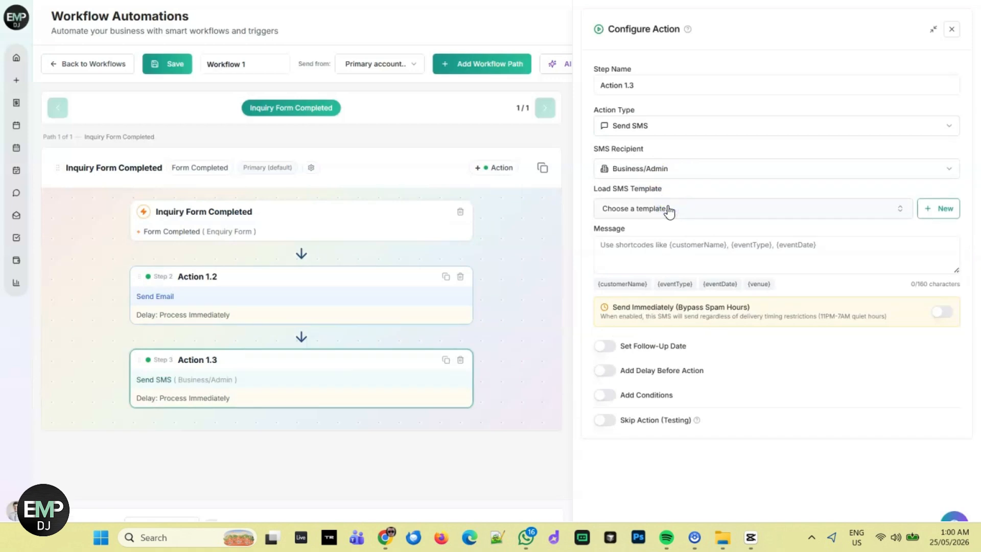
Step: Write the SMS message "You have a new inquiry from {customerName} for {eventDate} at {venue}", using the available shortcodes
left_click(659, 246)
type("You have a new ")
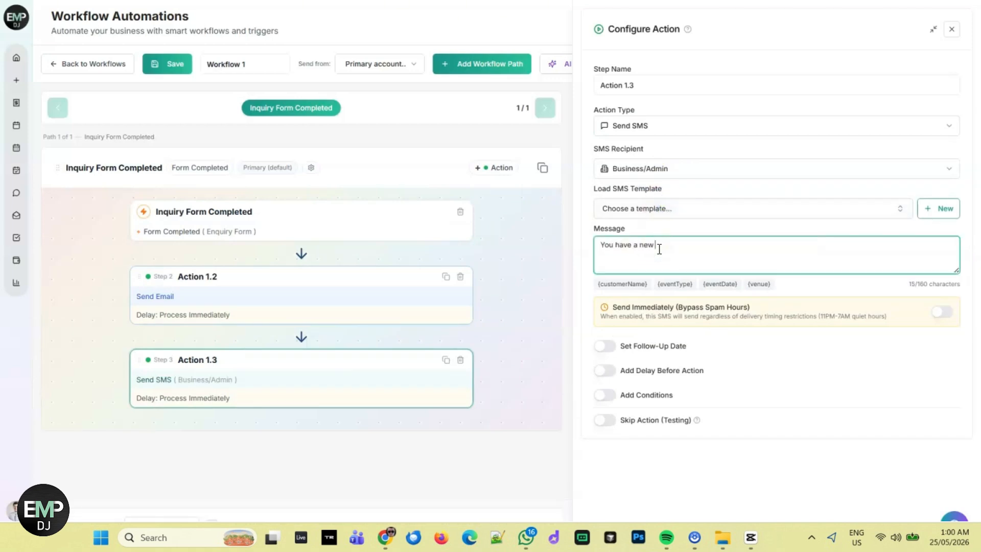
type("inquiry from")
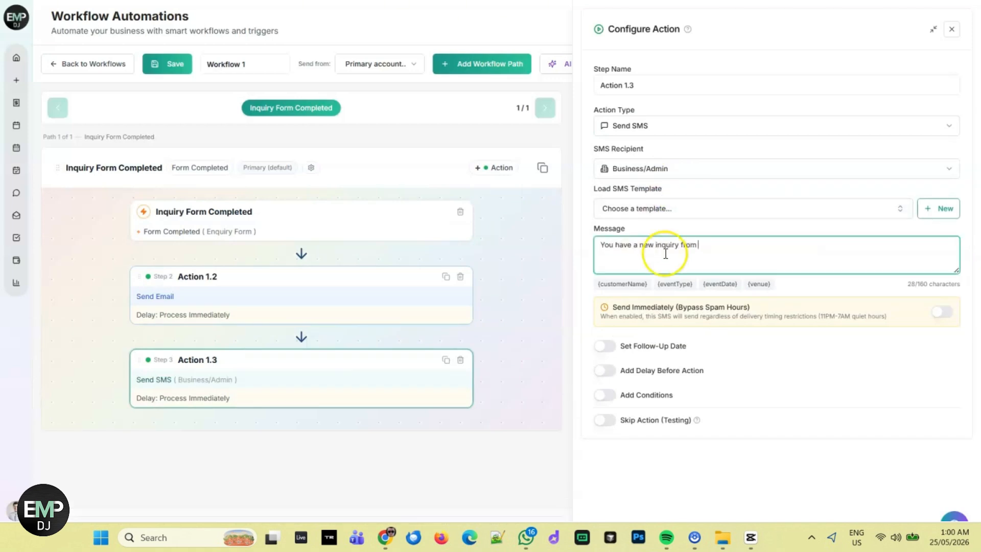
left_click(626, 284)
left_click(791, 246)
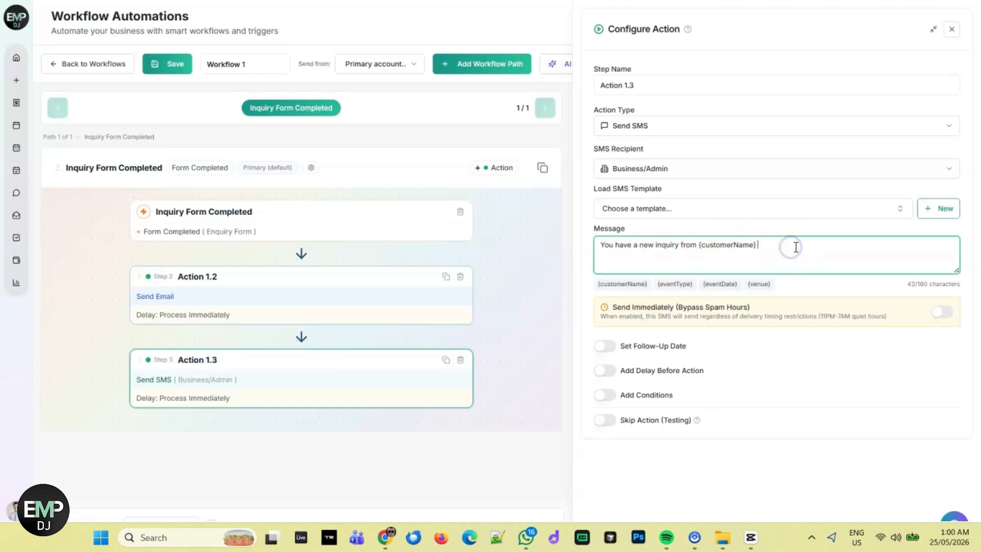
type("for")
left_click(721, 284)
left_click(833, 247)
type("ate} at")
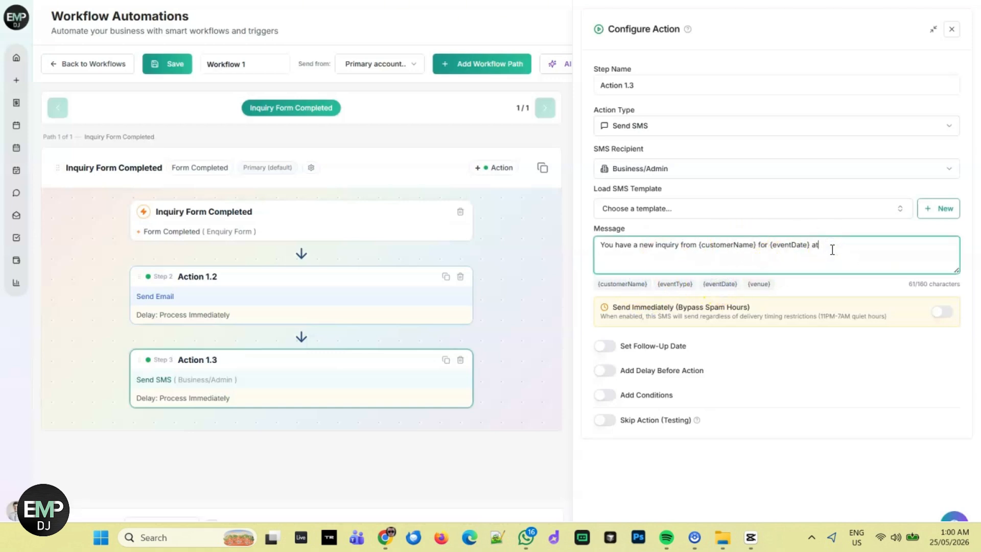
left_click(759, 284)
left_click(871, 253)
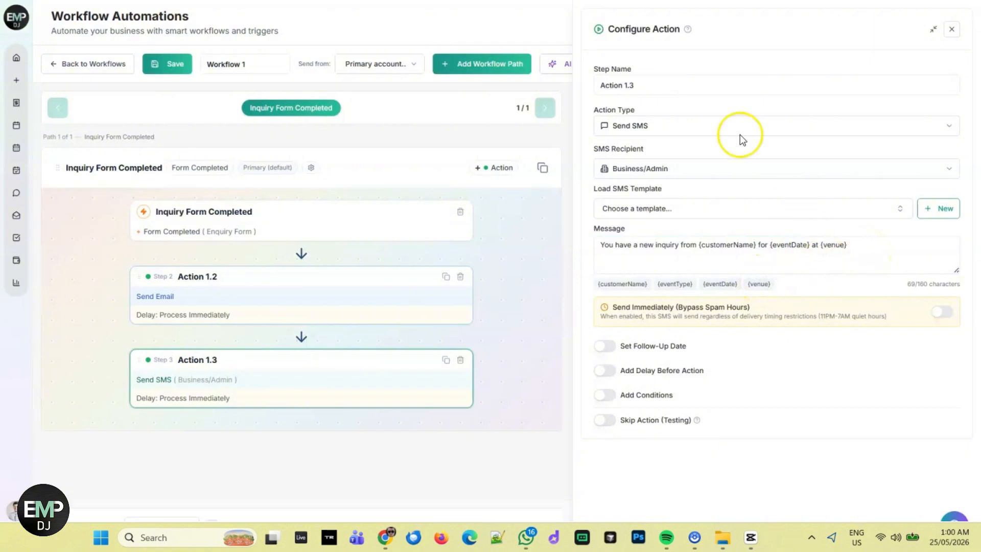
Step: Rename the SMS action to "Send SMS" and the email action to "Send Email"
triple_click(685, 87)
type("Send SMS")
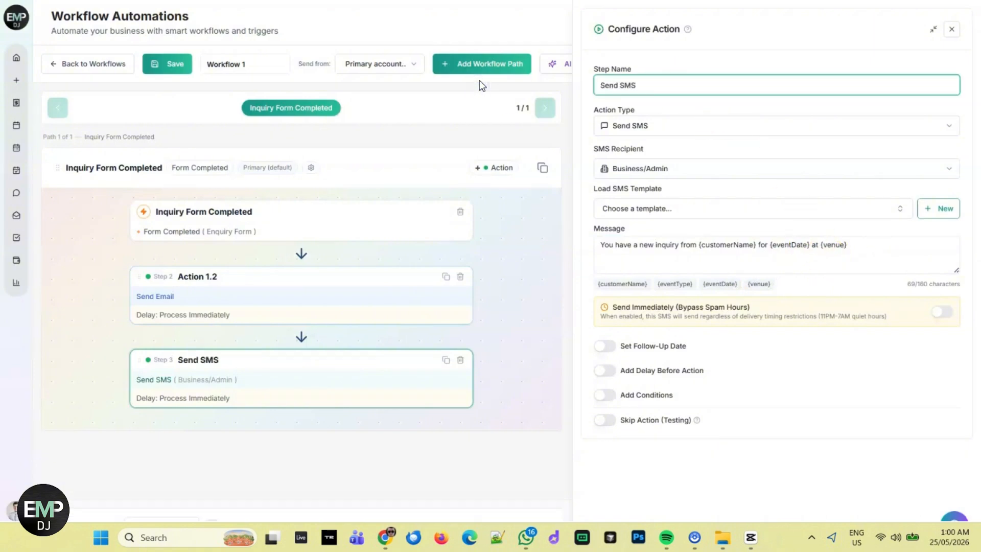
left_click(256, 274)
type("Send Email")
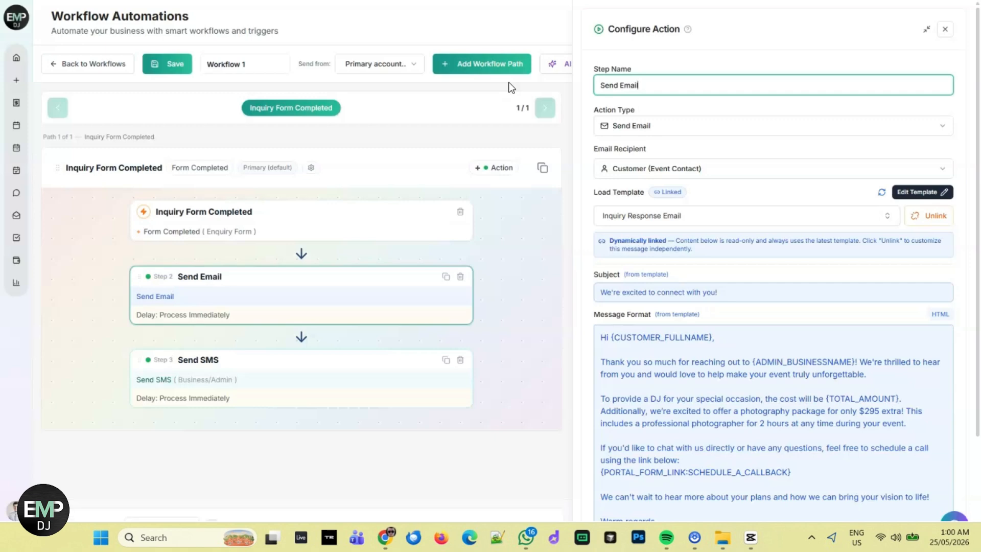
Step: Name the workflow "Inquiry Follow Up Sequence", save it and return to the workflow list
left_click(265, 64)
key("BackSpace")
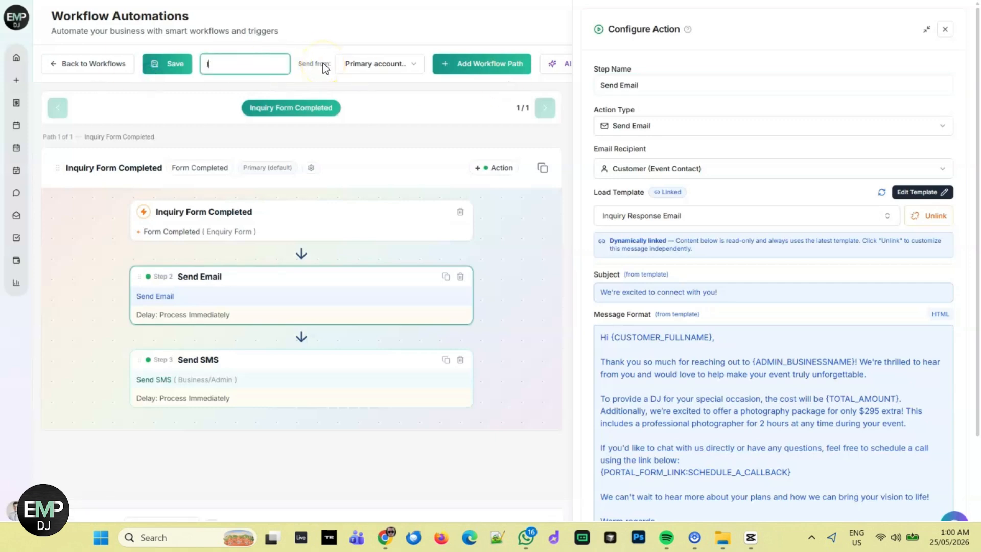
type("Inquiry Follow Up S")
type("equence")
left_click(177, 64)
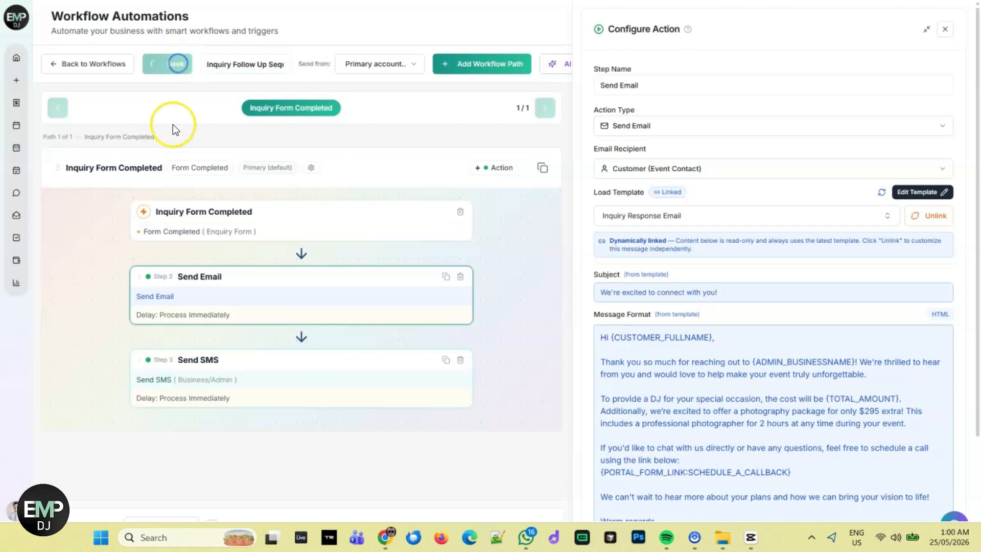
left_click(111, 67)
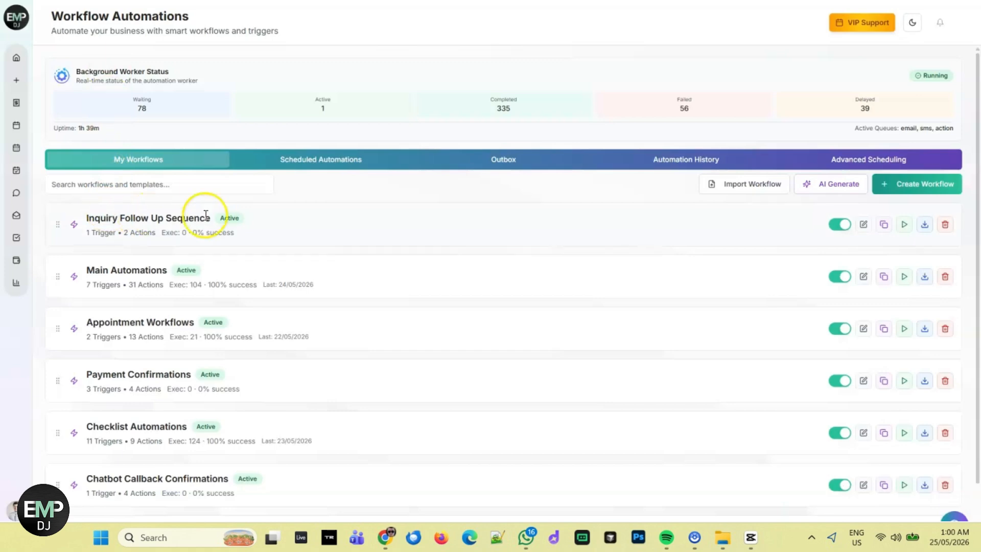
Step: Review the advanced schedule settings for delivery timing, stale job expiry and deduplication, and return to the workflow list
left_click(875, 162)
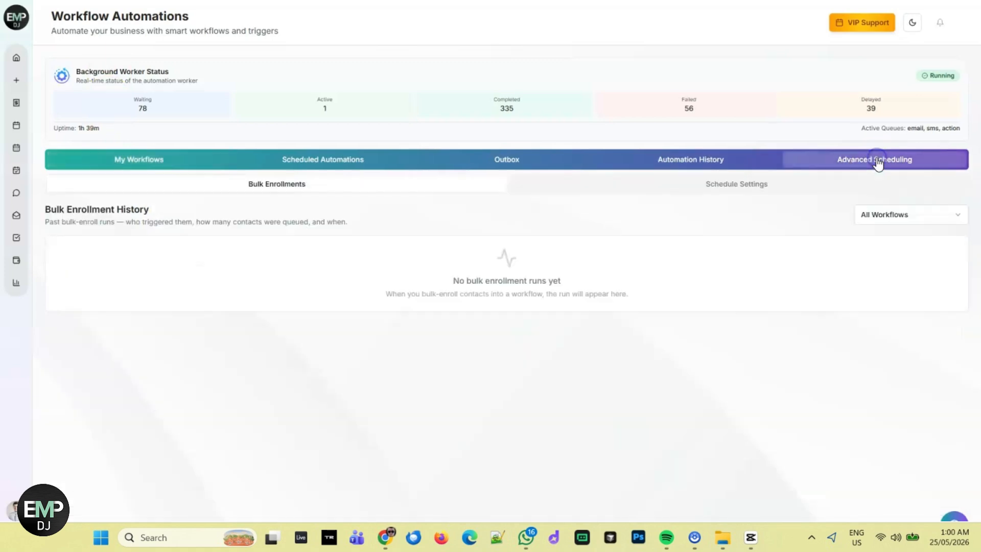
left_click(873, 182)
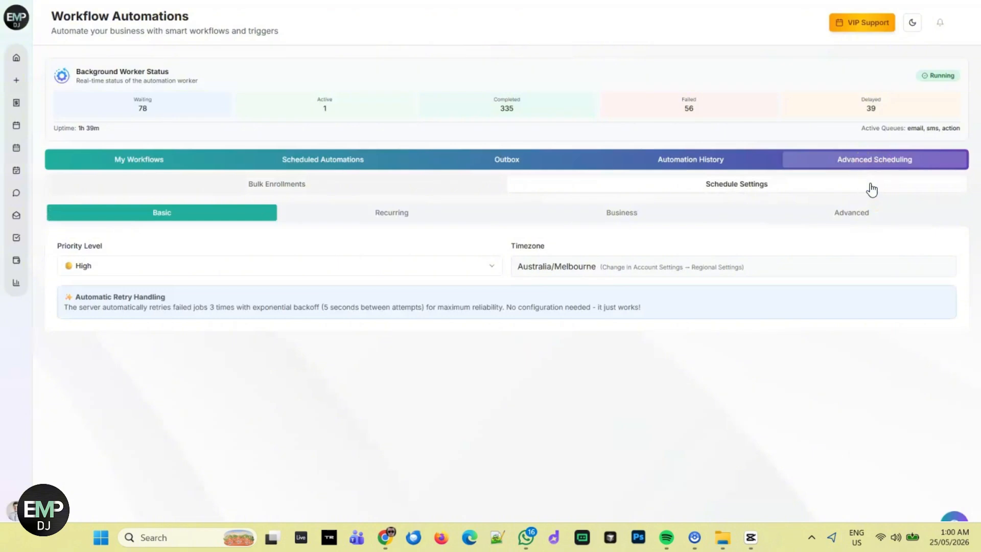
left_click(870, 216)
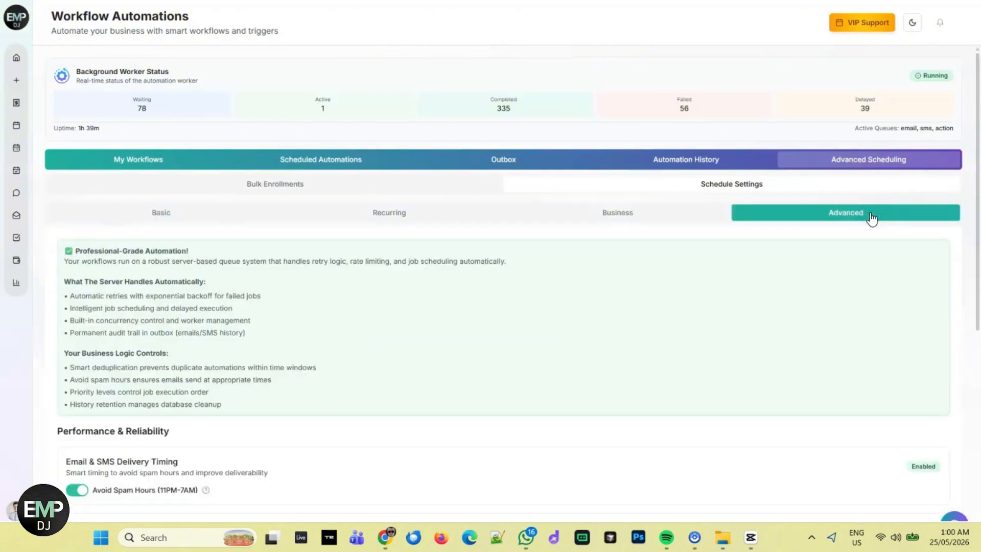
scroll(872, 218, "down", 3)
scroll(872, 219, "down", 1)
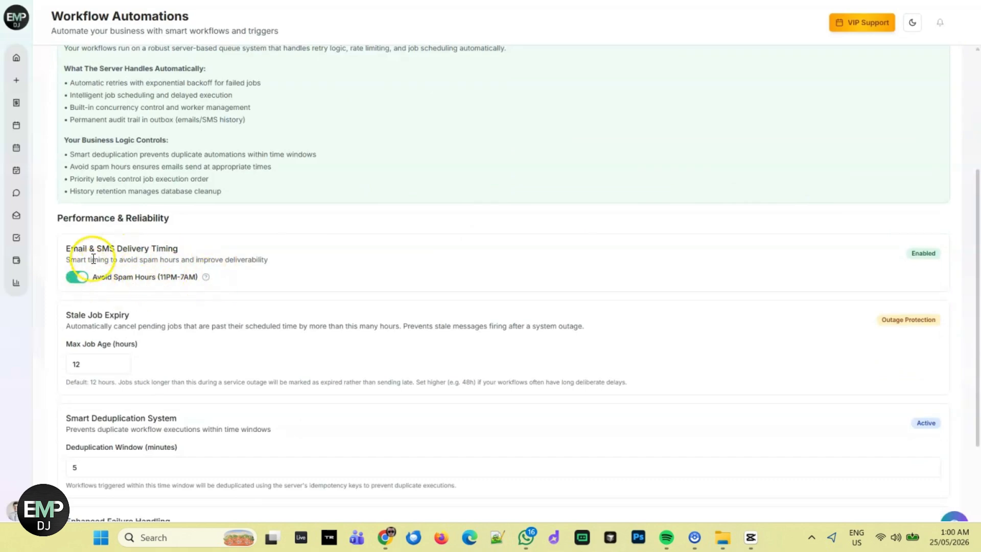
scroll(87, 288, "down", 3)
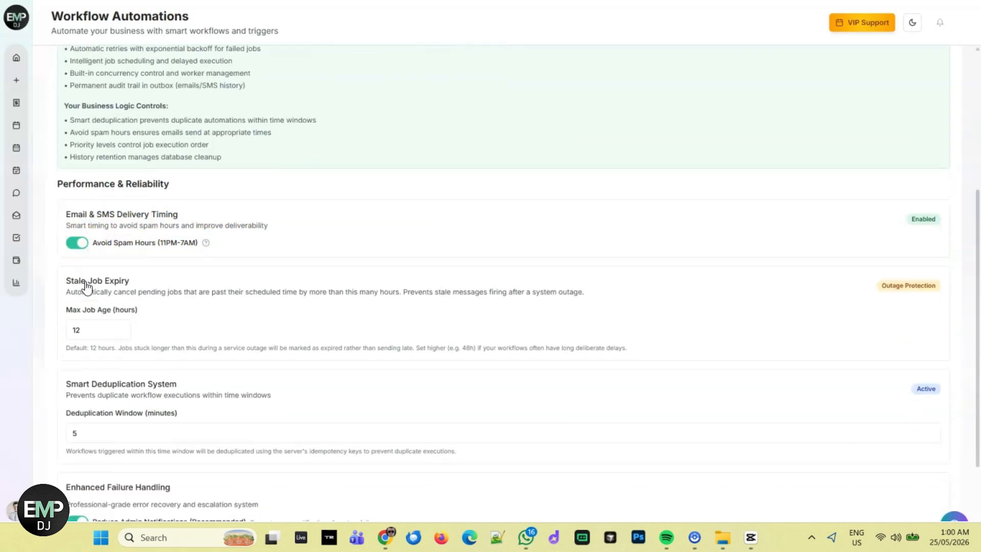
scroll(86, 288, "up", 6)
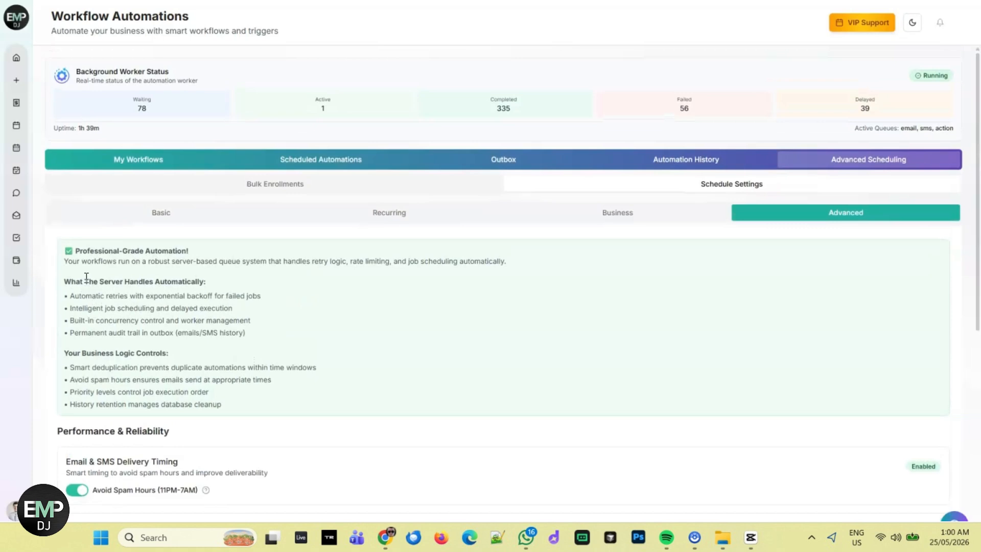
left_click(132, 163)
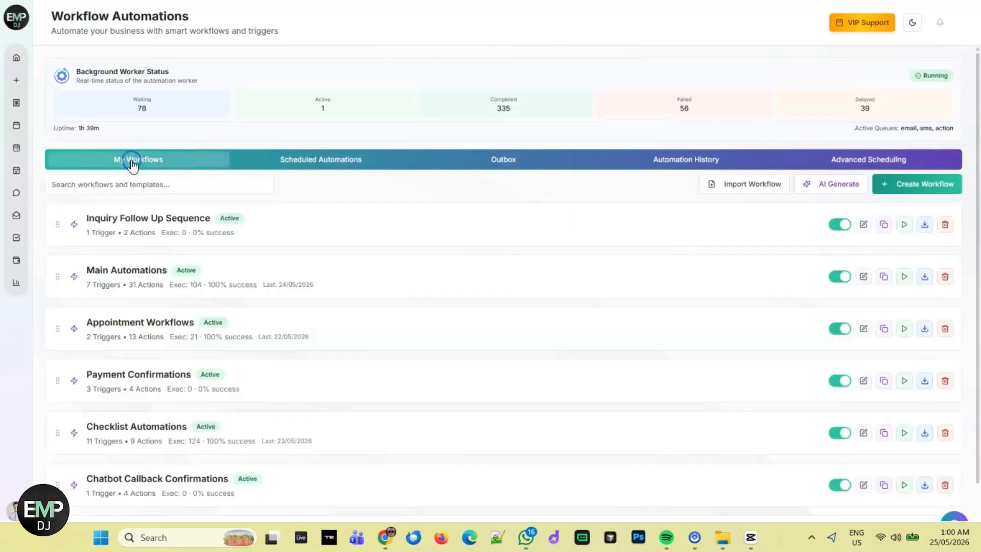